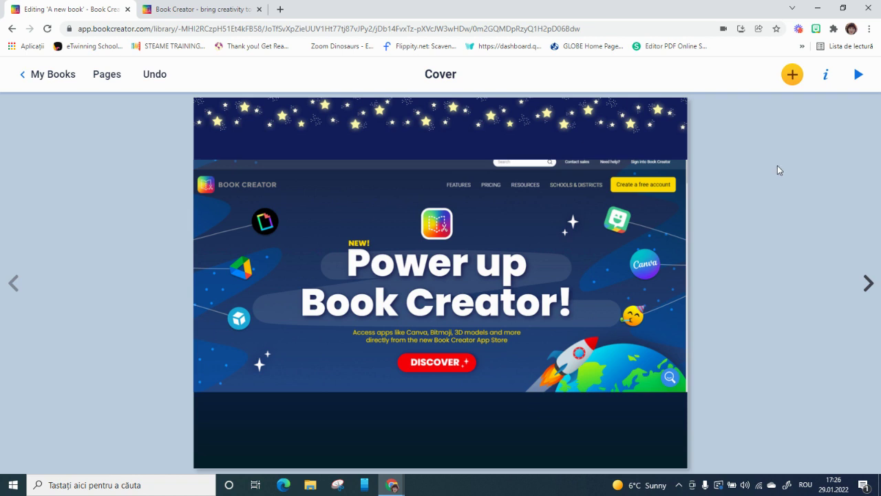
Step: Go to page 2 of the book and look at the image search for adding pictures, leaving it without a search
click(870, 285)
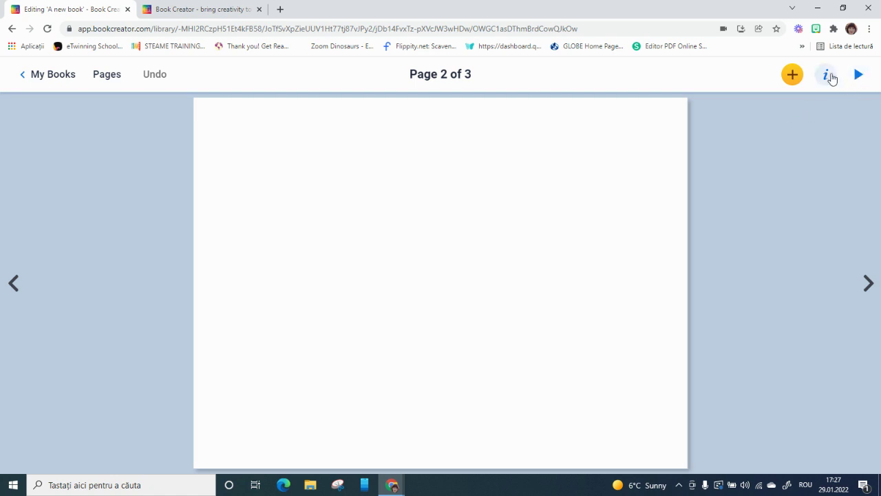
click(793, 78)
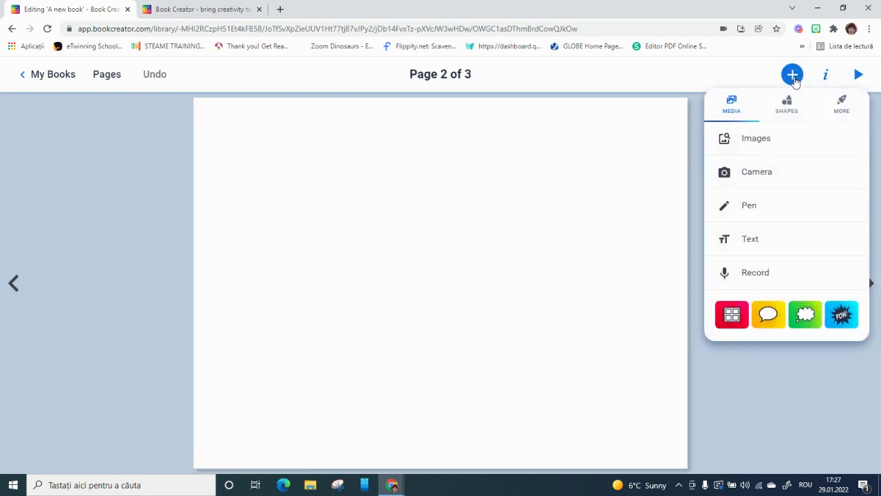
click(769, 148)
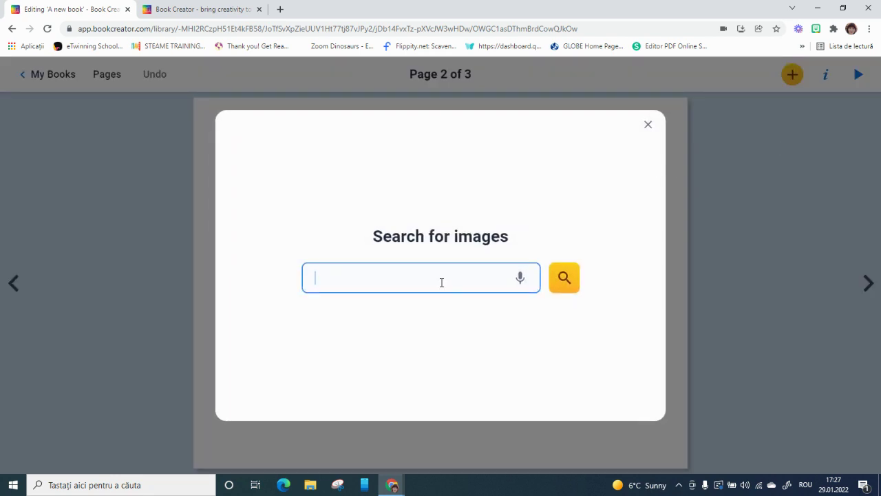
click(647, 125)
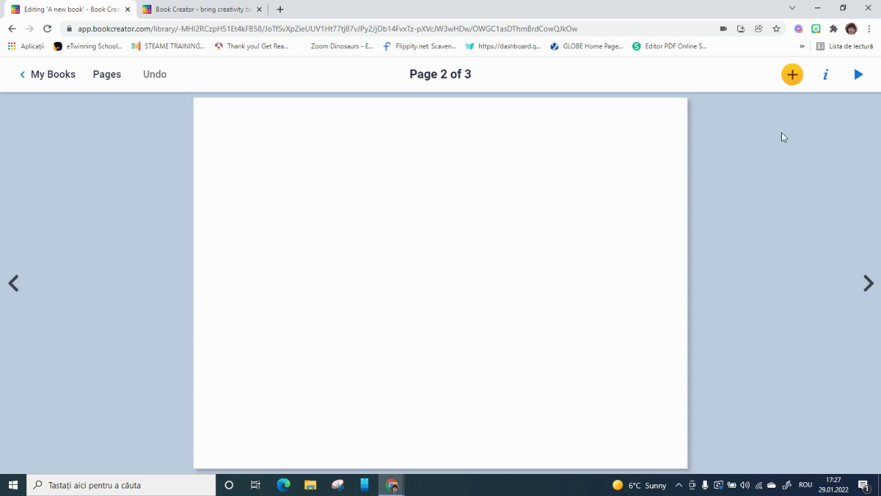
Step: Examine the shapes, file upload and embed options for adding content to page 2
click(794, 75)
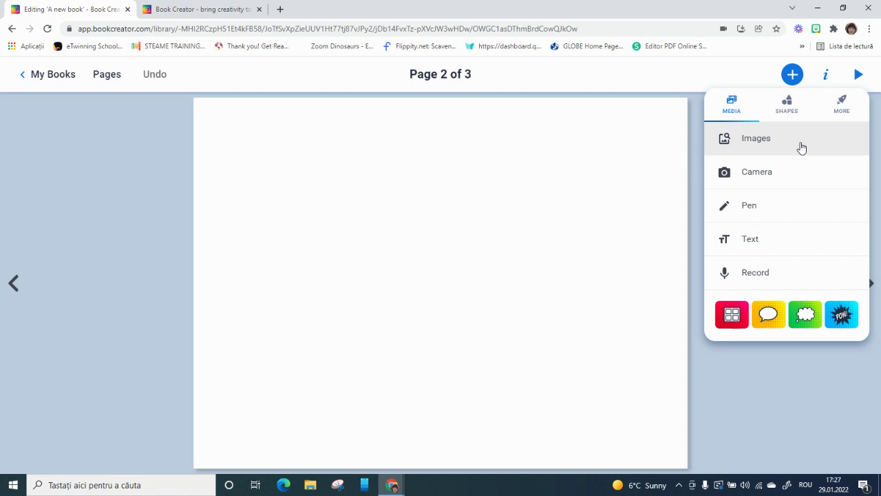
click(846, 110)
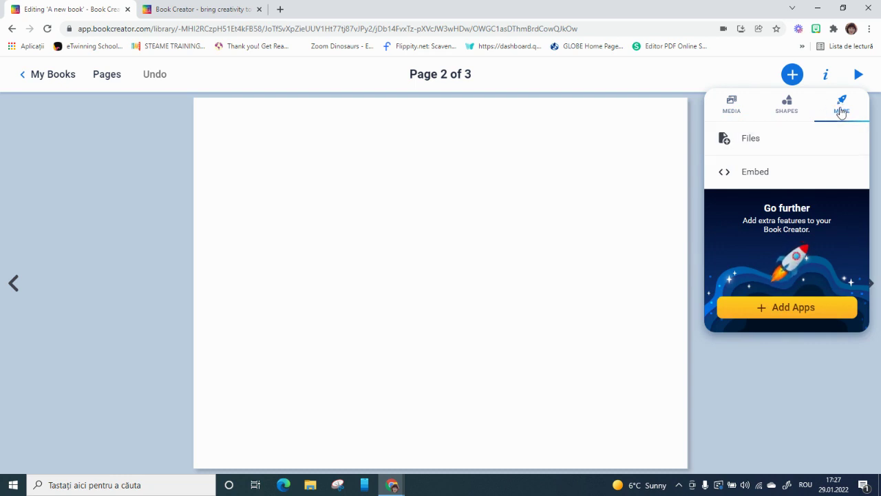
click(791, 110)
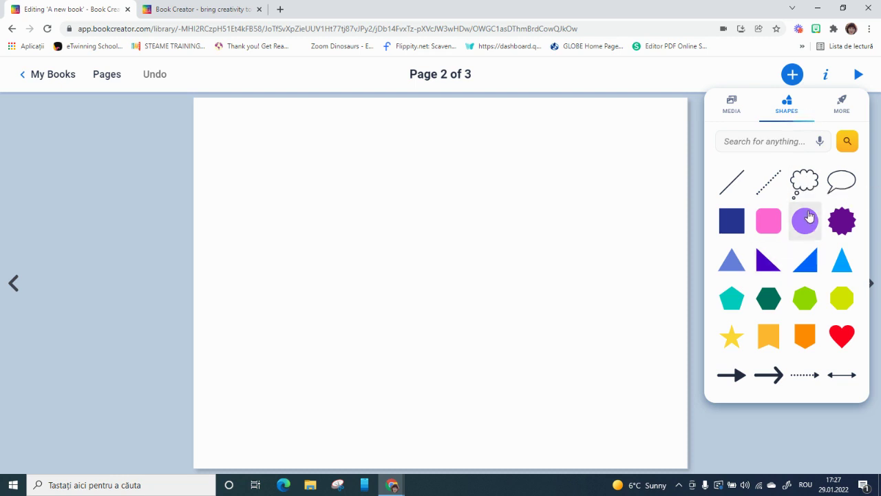
click(846, 103)
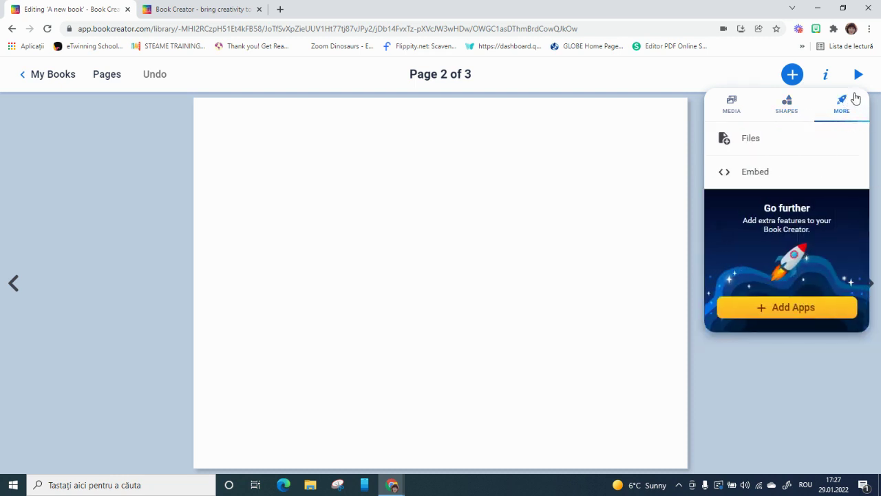
click(813, 135)
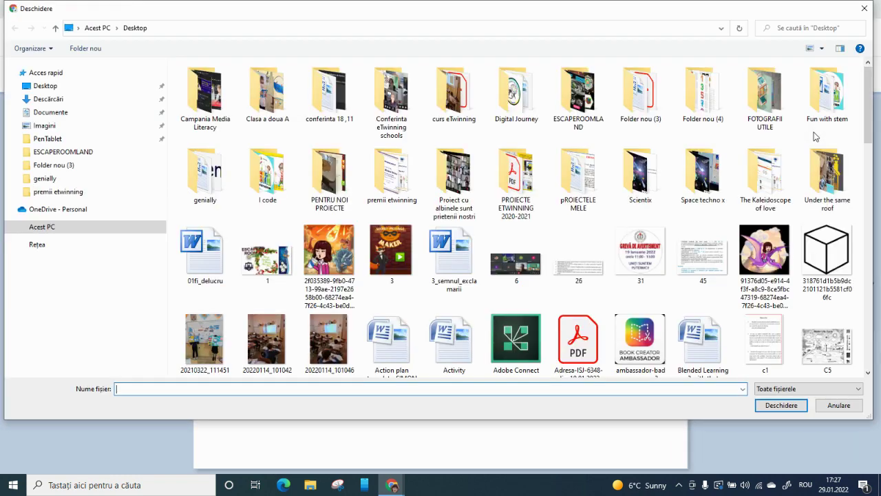
click(864, 8)
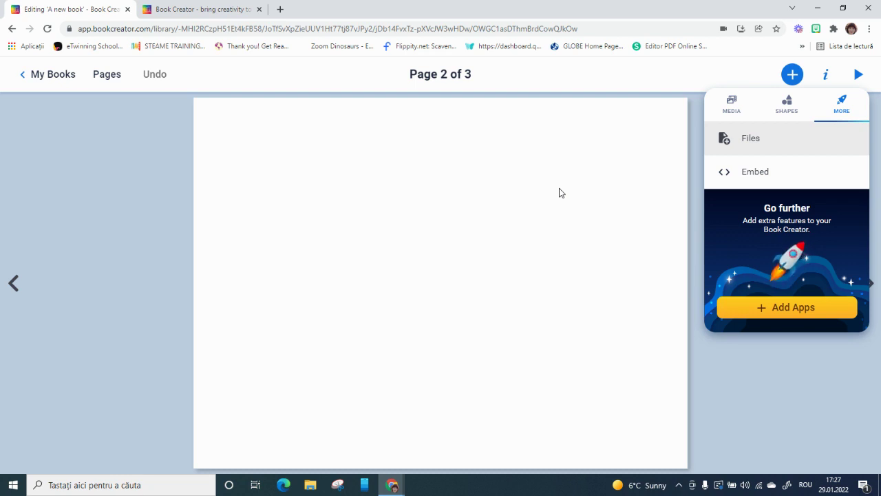
click(755, 172)
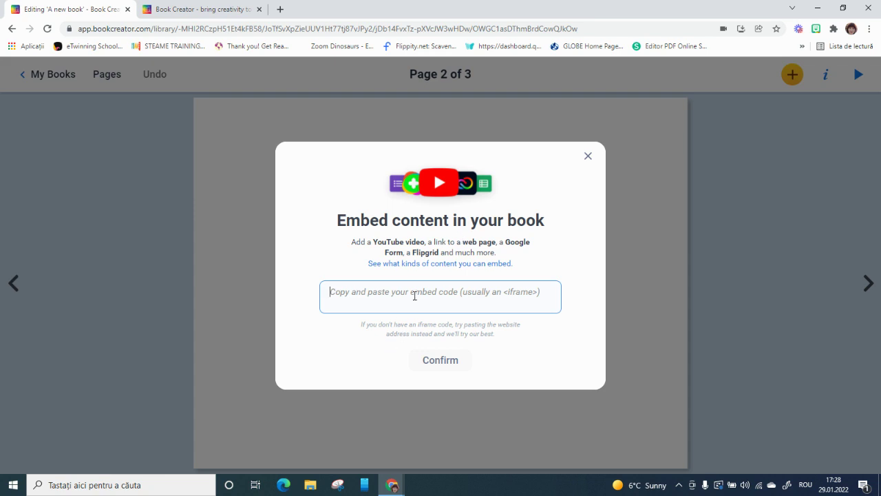
click(588, 158)
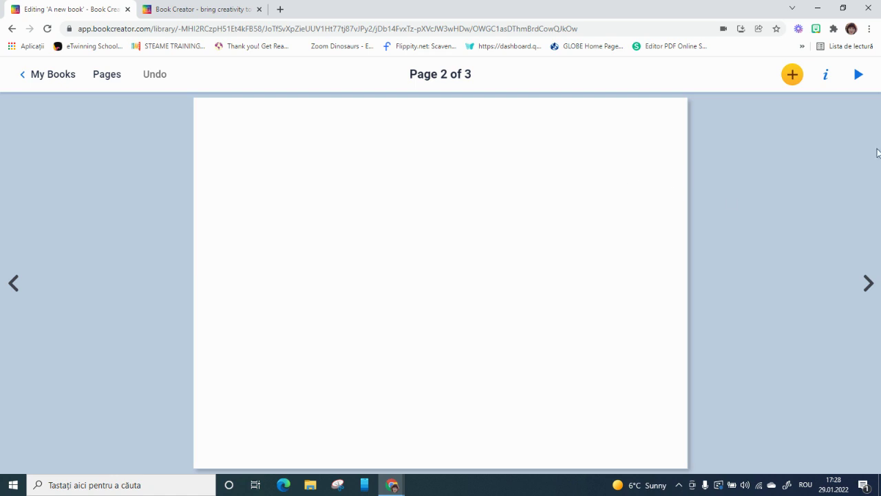
Step: Preview the book in reading mode and return to editing page 2
click(860, 76)
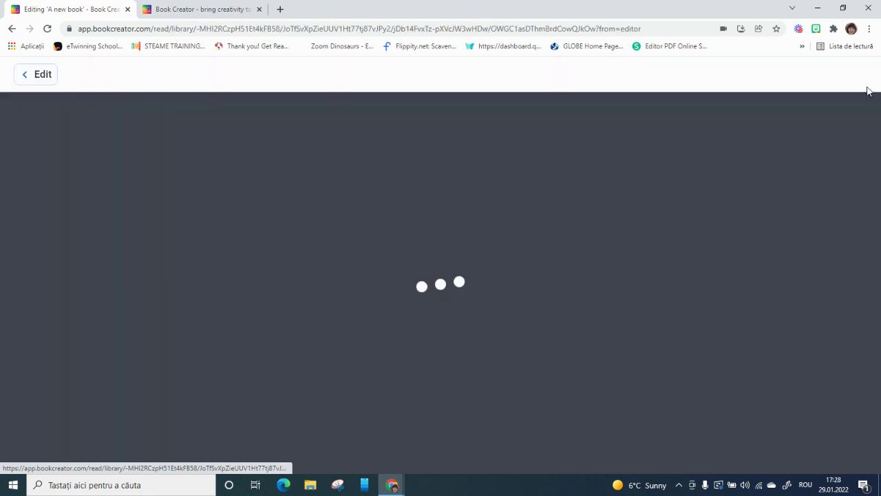
click(43, 74)
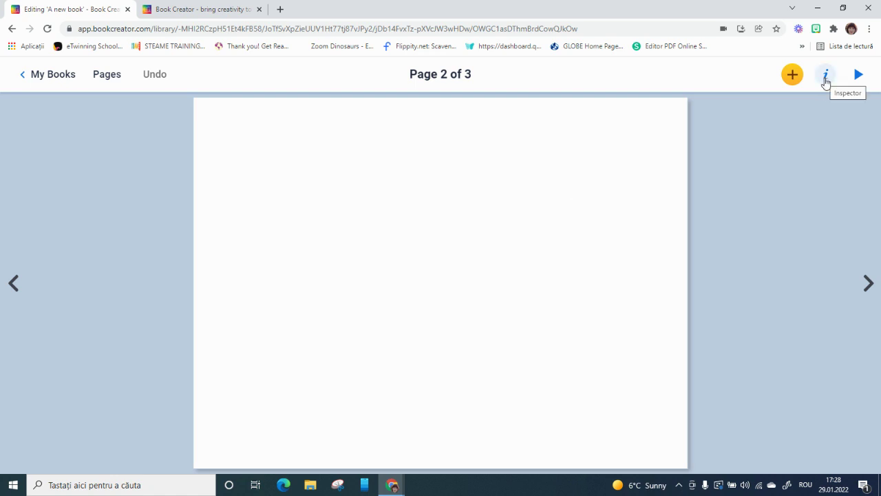
Step: Open the catalogue of extra apps that can be added to Book Creator
click(793, 76)
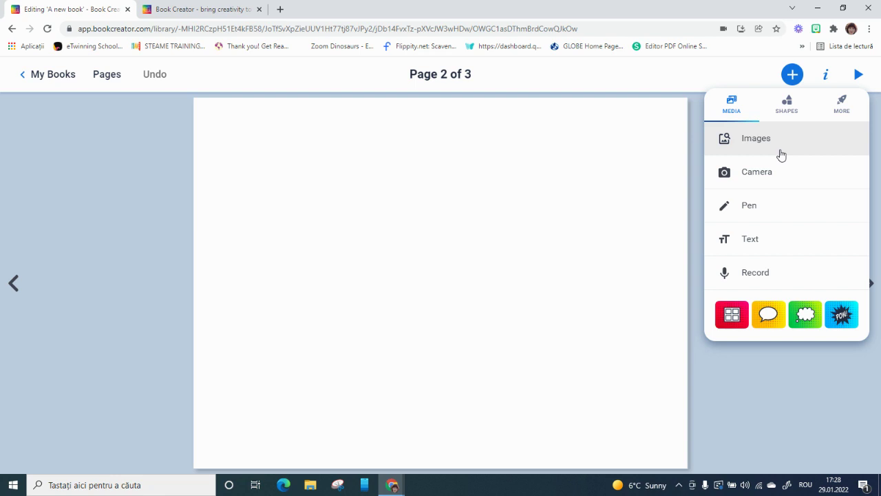
click(841, 103)
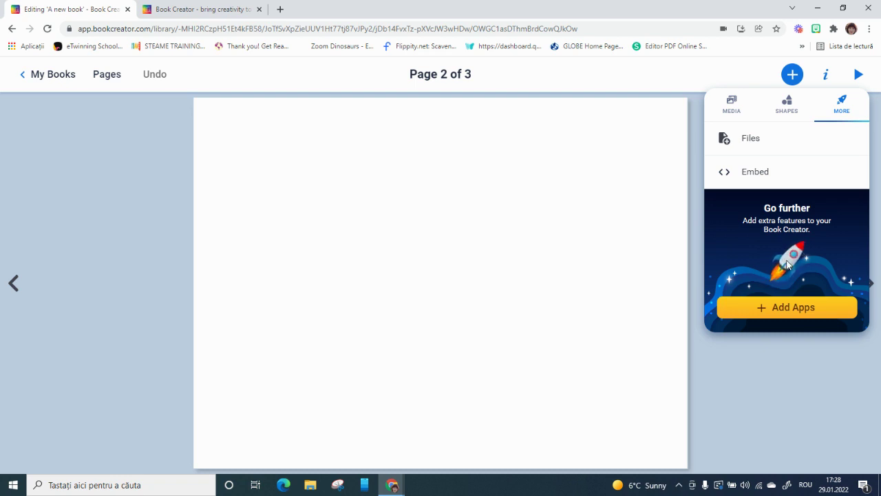
click(798, 308)
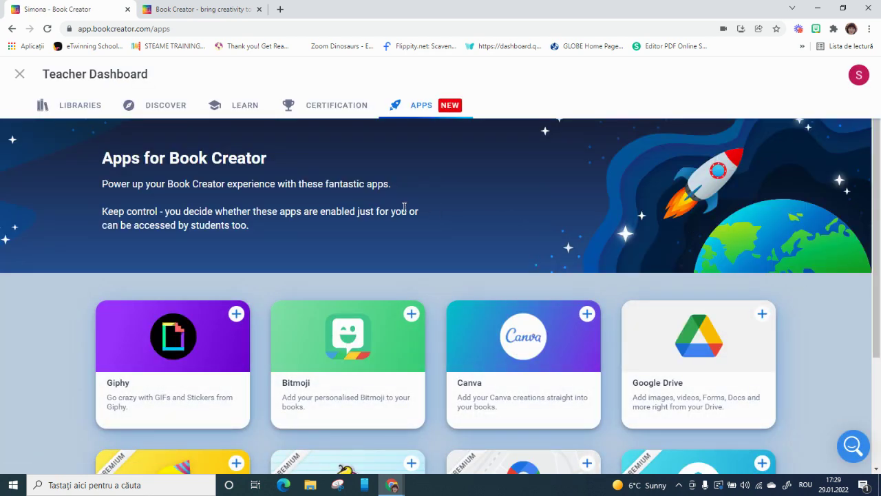
Step: Enable the Canva app and allow students in the listed library to use it
scroll(413, 199, down, 3)
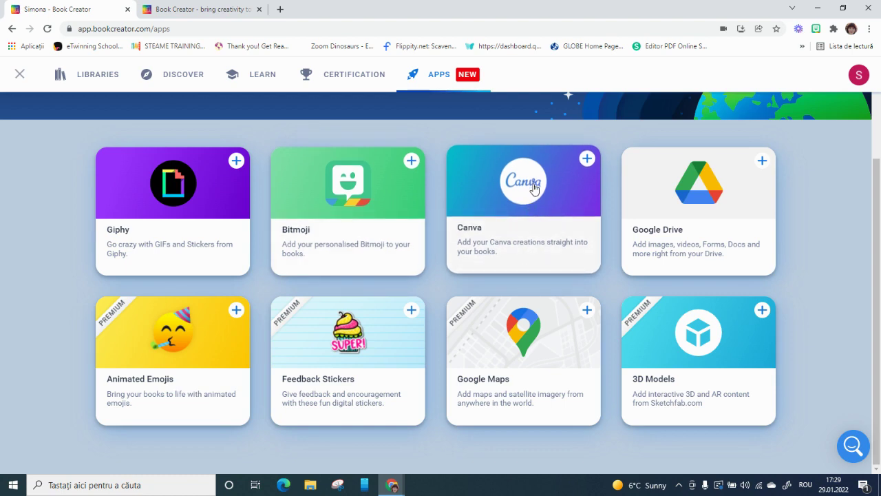
click(564, 182)
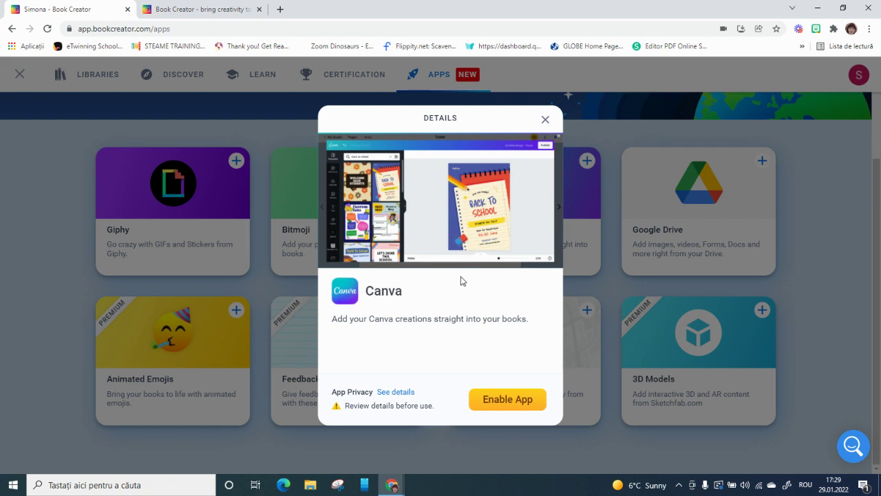
click(501, 402)
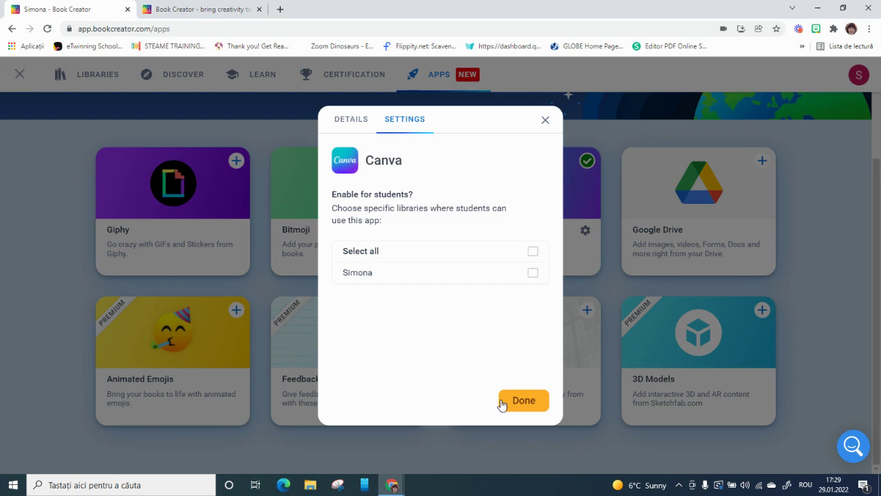
click(534, 274)
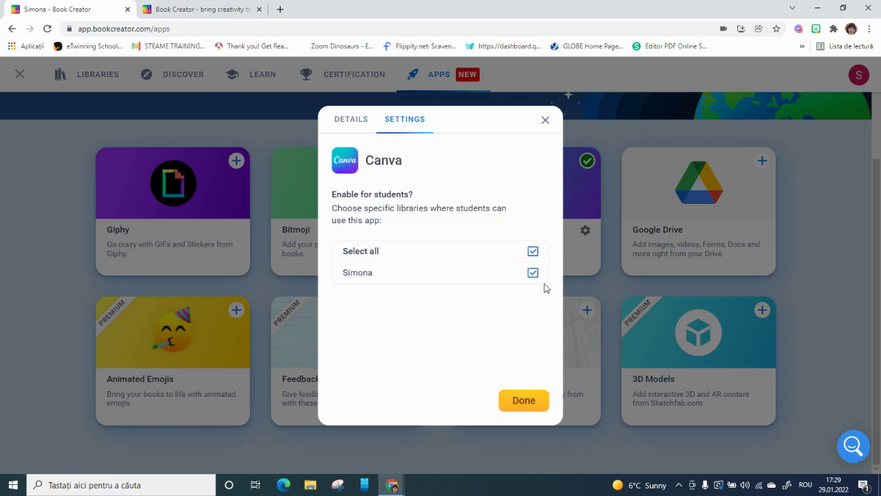
click(530, 406)
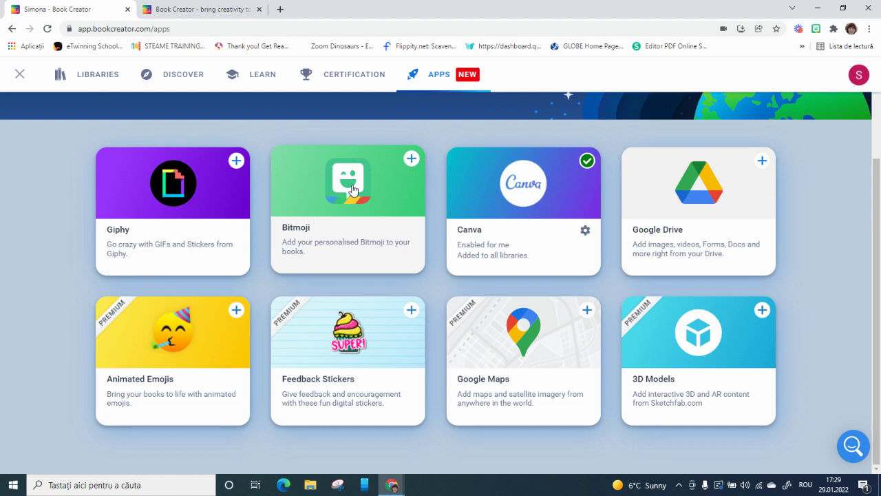
Step: Enable the Bitmoji app for the teacher account and close its details
click(403, 180)
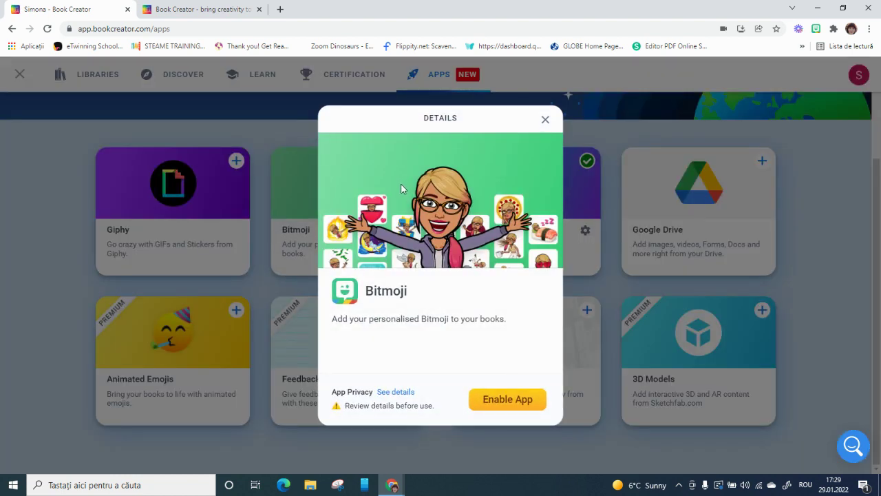
click(502, 402)
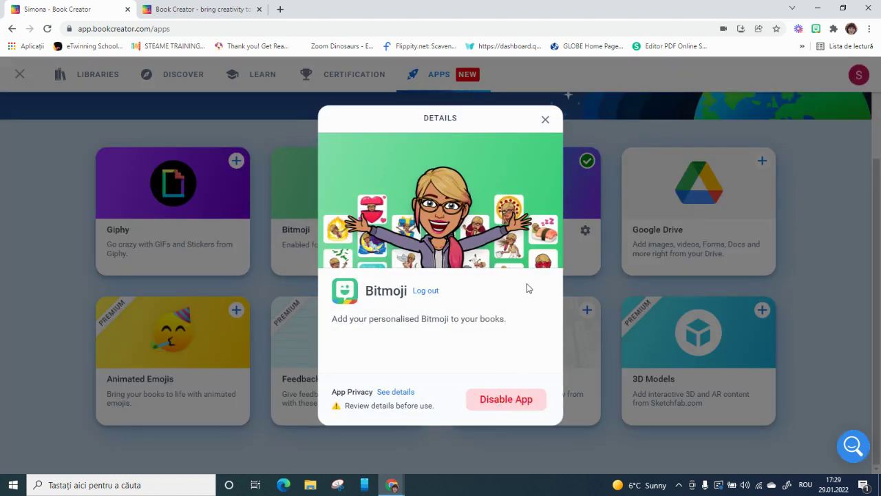
click(545, 120)
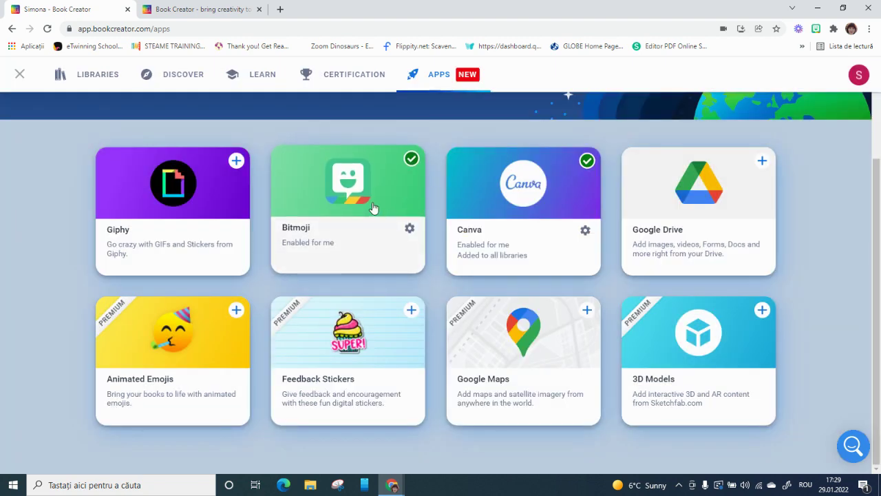
Step: Enable the Giphy app and make it available to students in the listed library
click(197, 187)
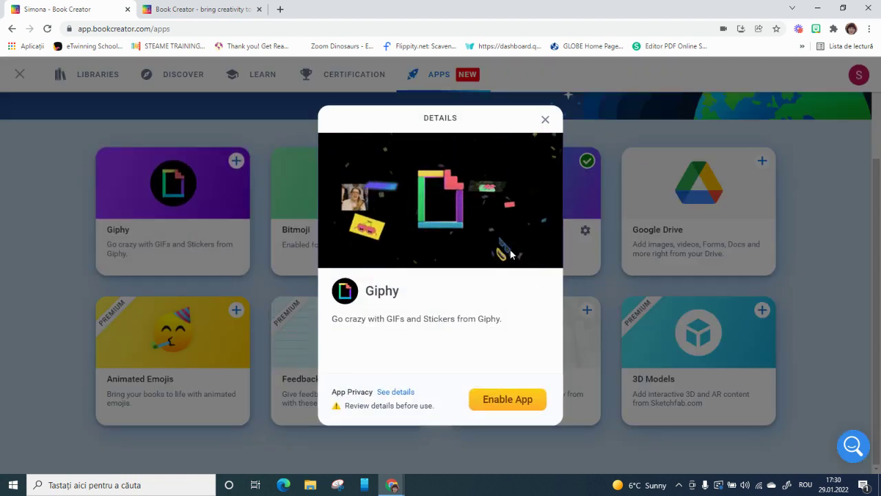
click(516, 399)
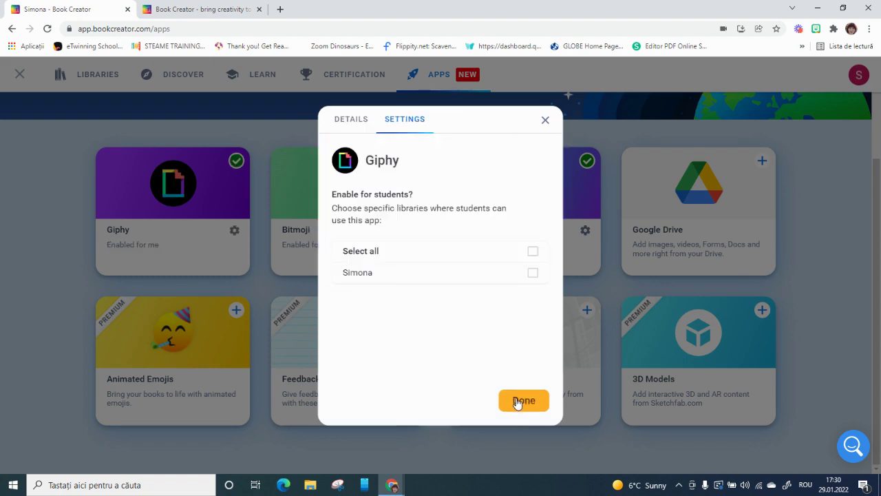
click(532, 273)
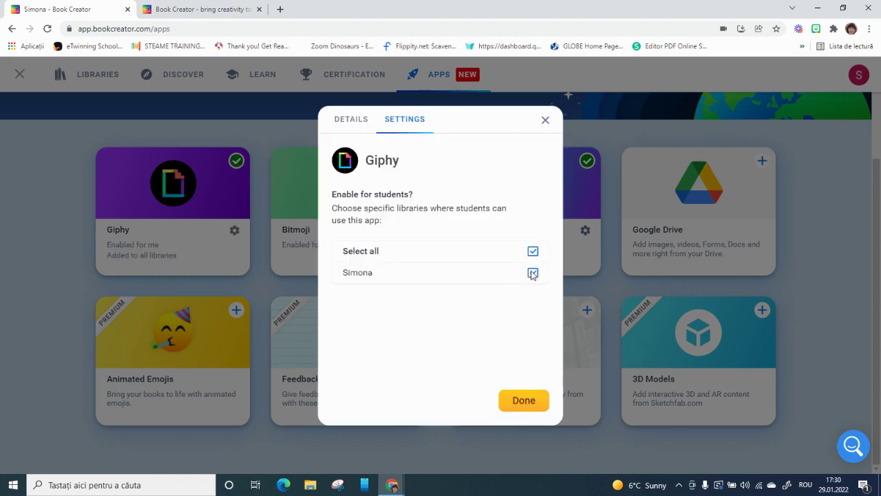
click(522, 400)
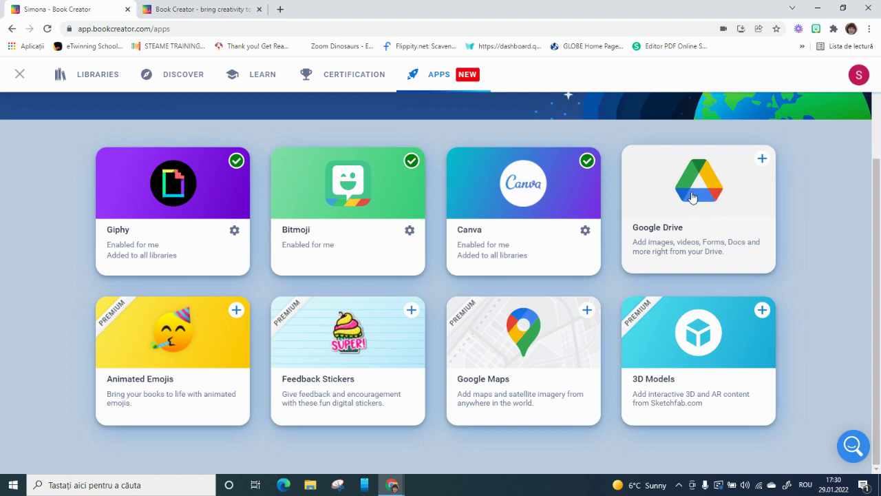
Step: Enable the Google Drive app and make it available to students in all libraries
click(762, 160)
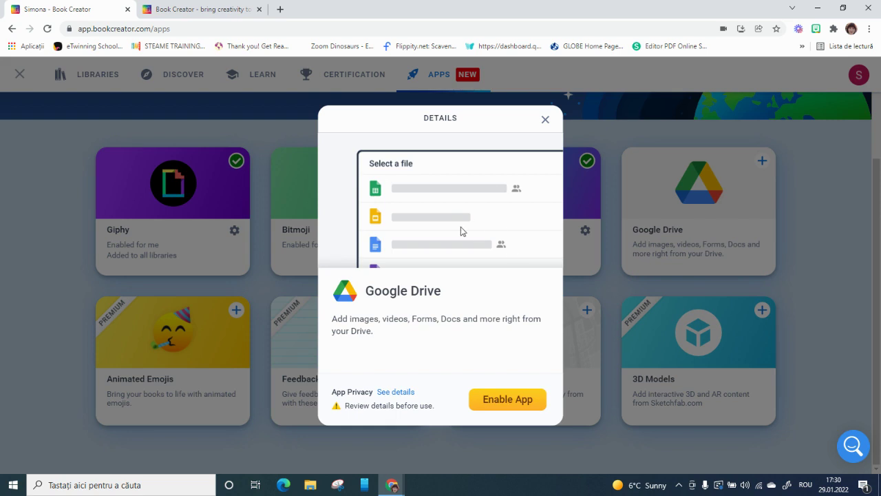
click(507, 400)
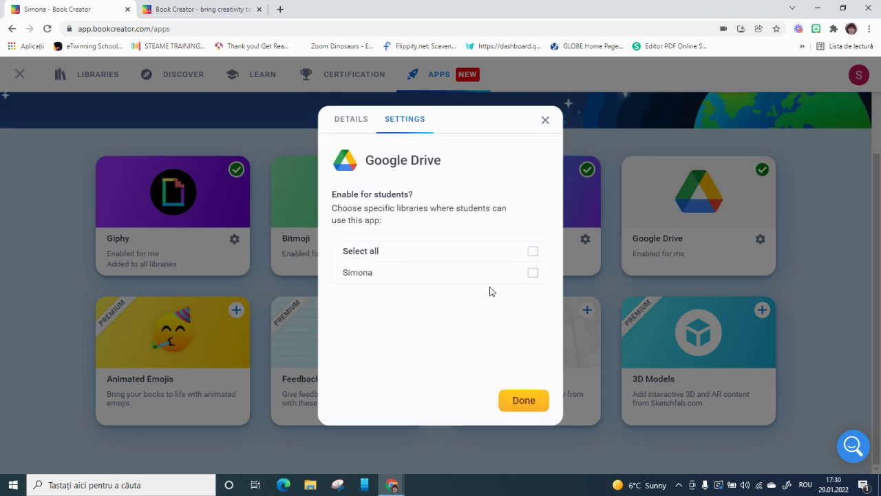
click(534, 252)
click(522, 398)
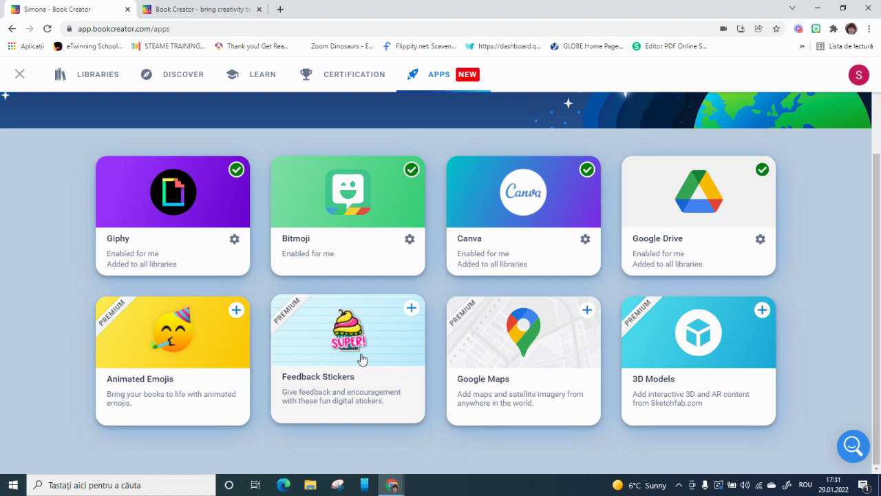
Step: Enable the Animated Emojis app and make it available to students in all libraries
click(164, 337)
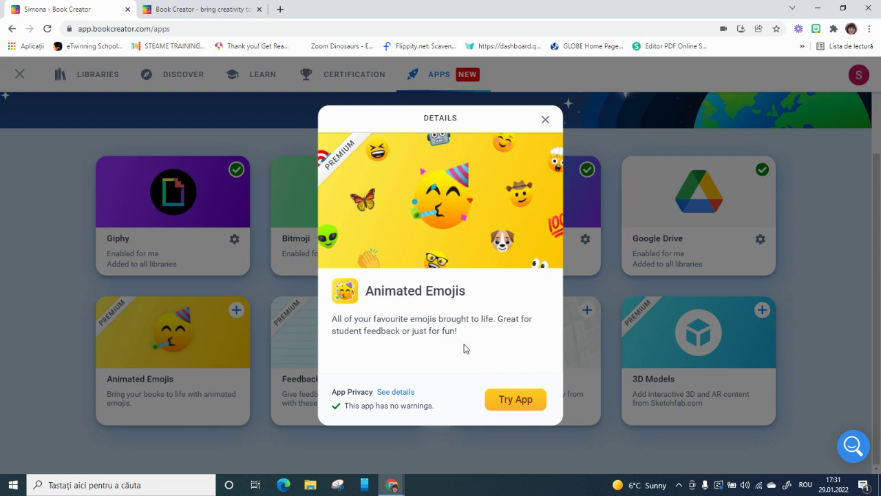
click(530, 401)
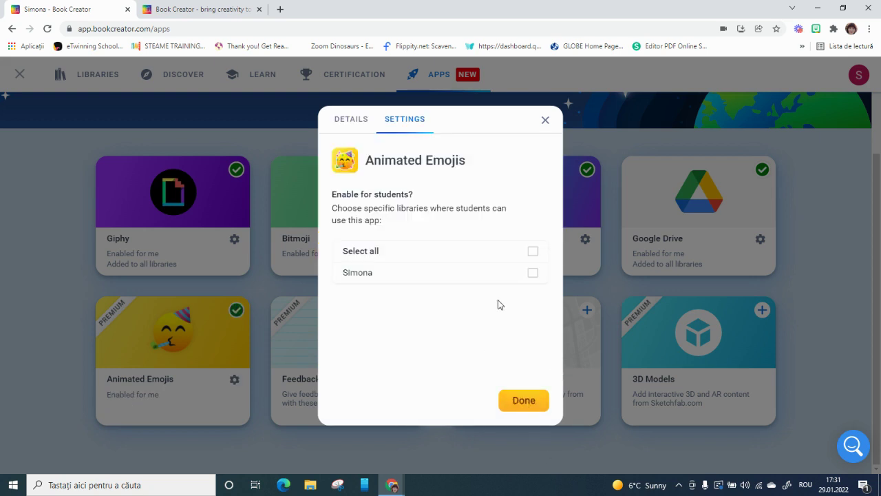
click(534, 252)
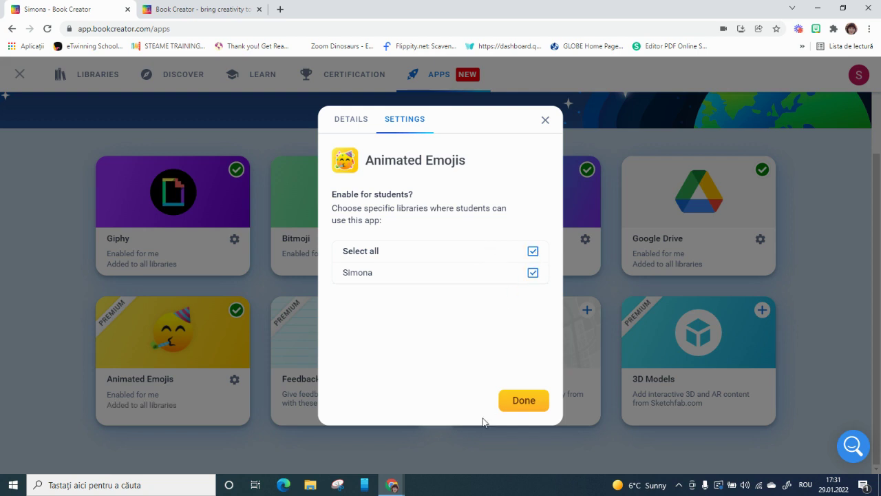
click(526, 407)
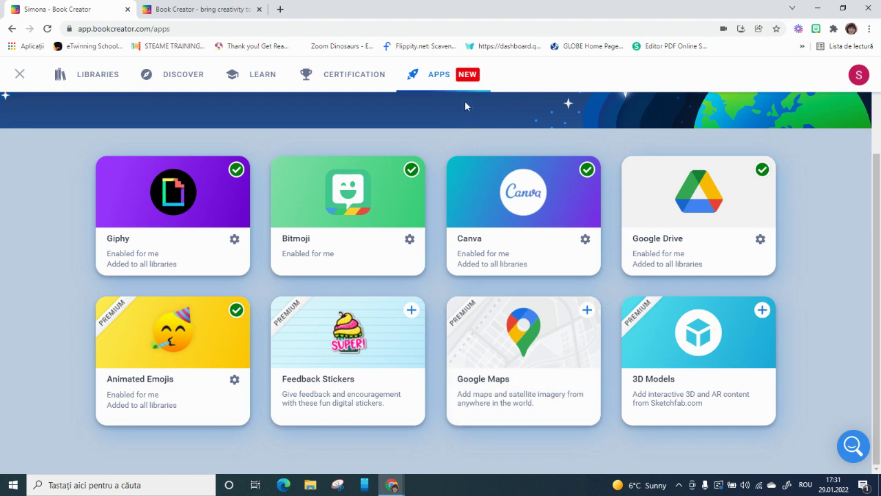
click(861, 78)
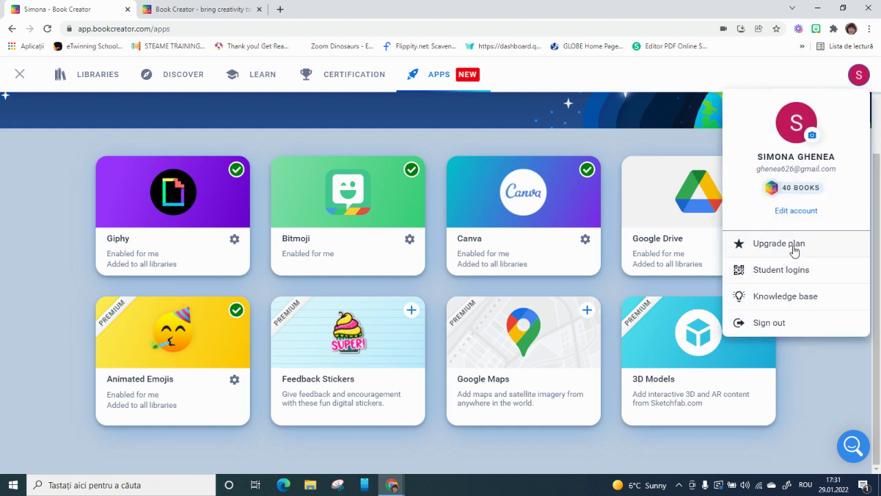
click(662, 94)
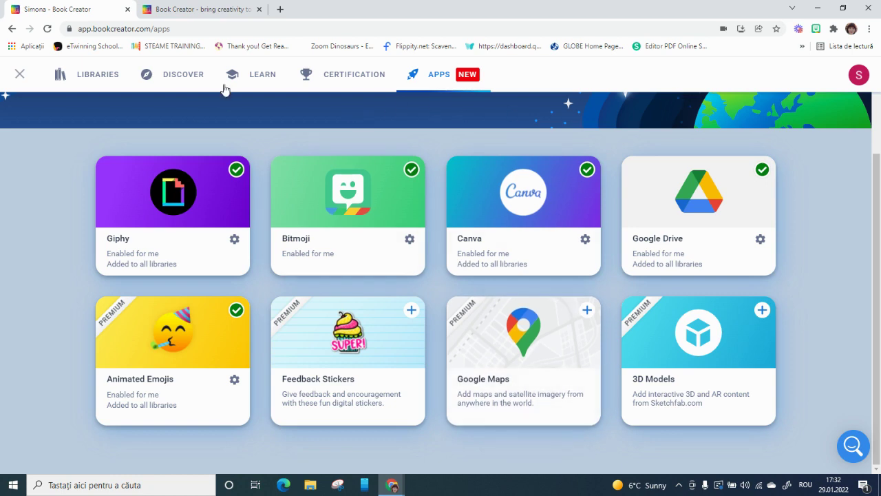
Step: Open "A new book" for editing from the teacher's own library and go to page 2
click(105, 78)
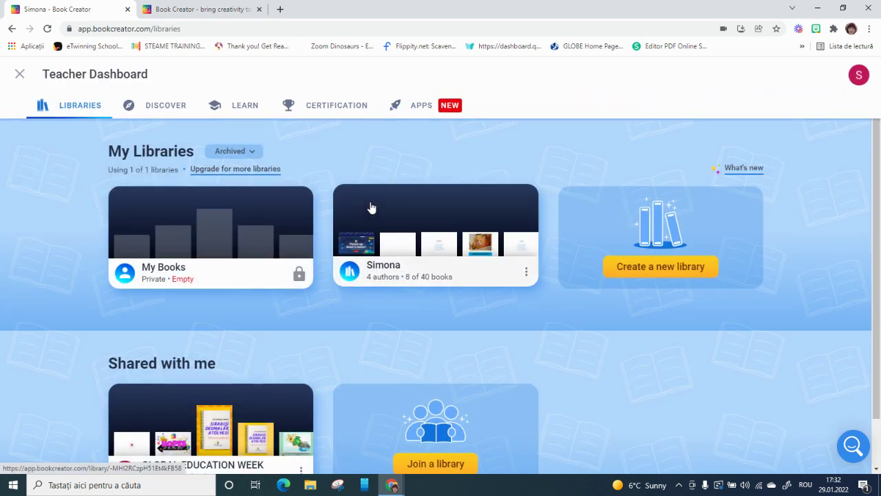
click(370, 206)
mouse_move(451, 229)
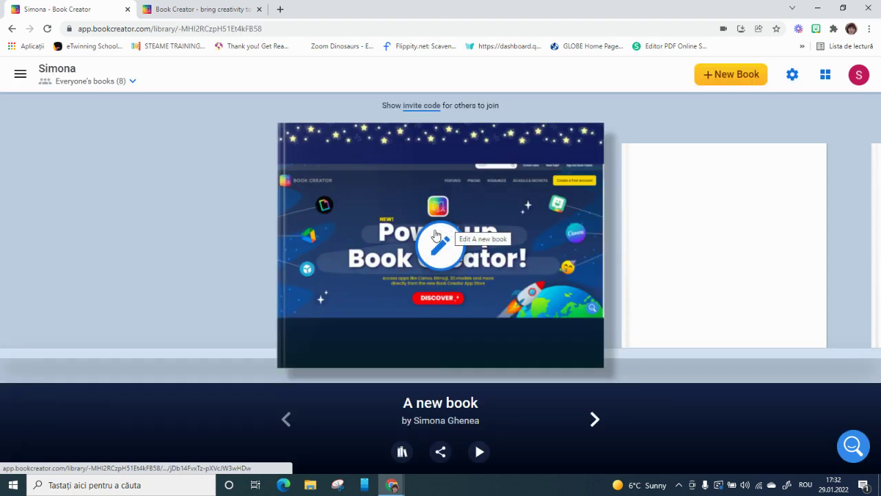
click(444, 253)
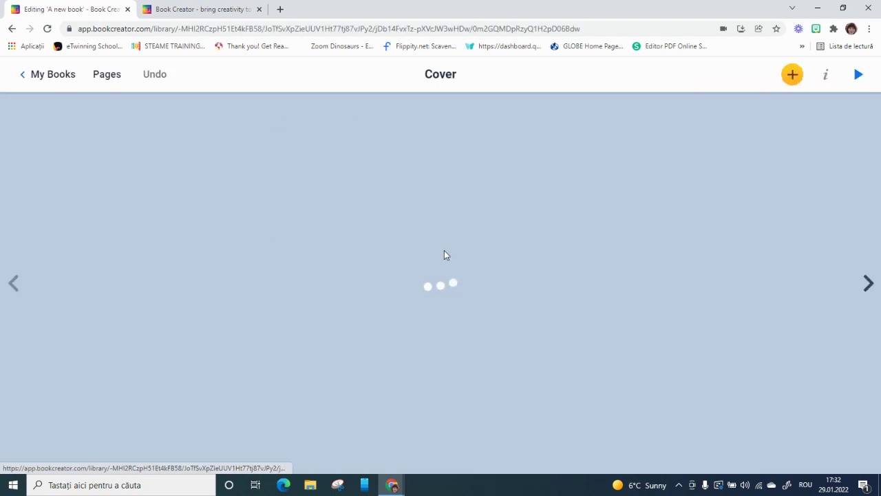
click(869, 284)
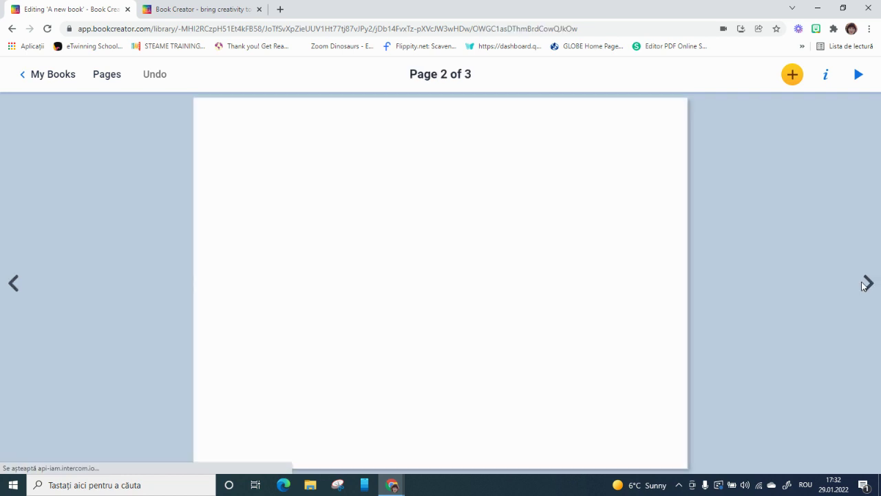
Step: Examine the full list of extra apps and content sources that can be added to page 2
click(792, 77)
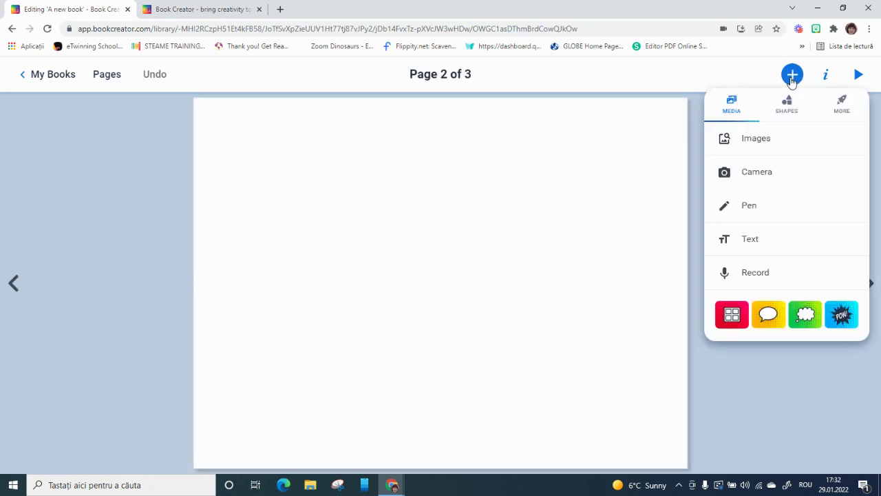
click(838, 107)
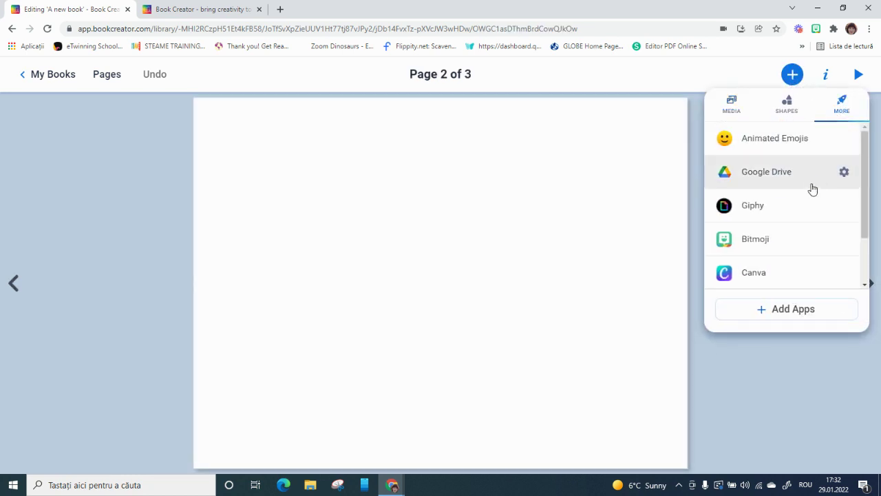
scroll(784, 172, down, 2)
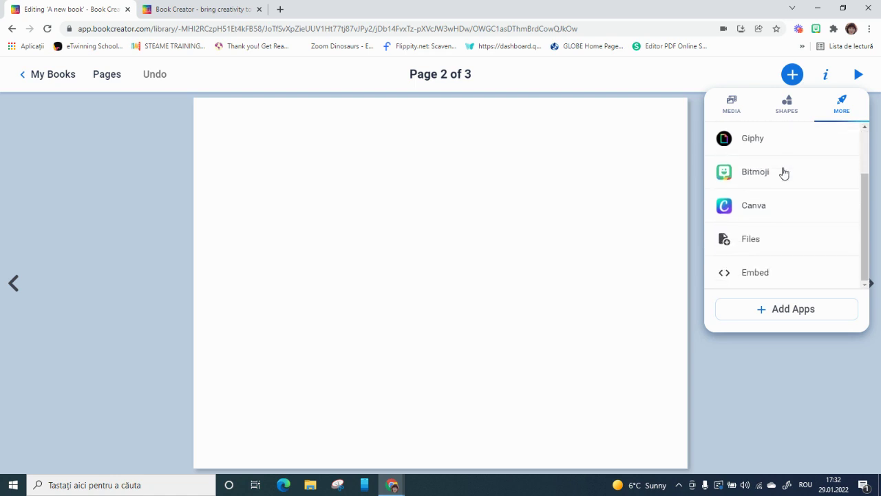
scroll(783, 173, up, 2)
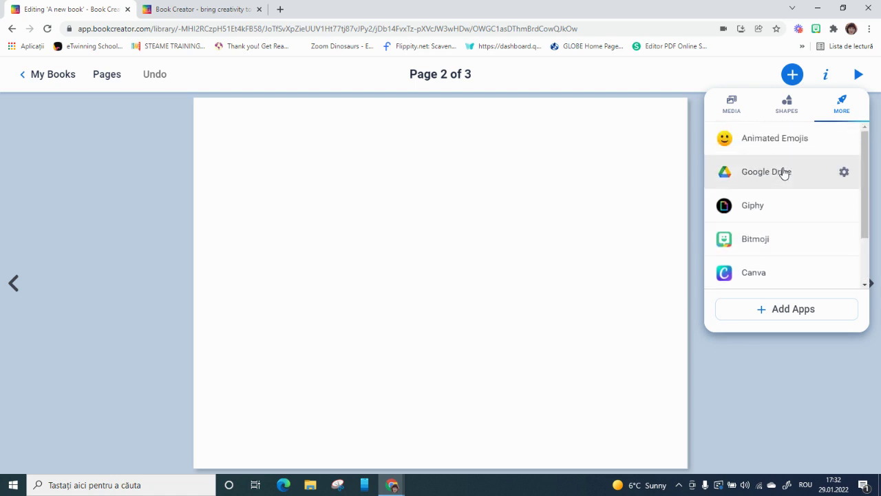
scroll(783, 173, down, 2)
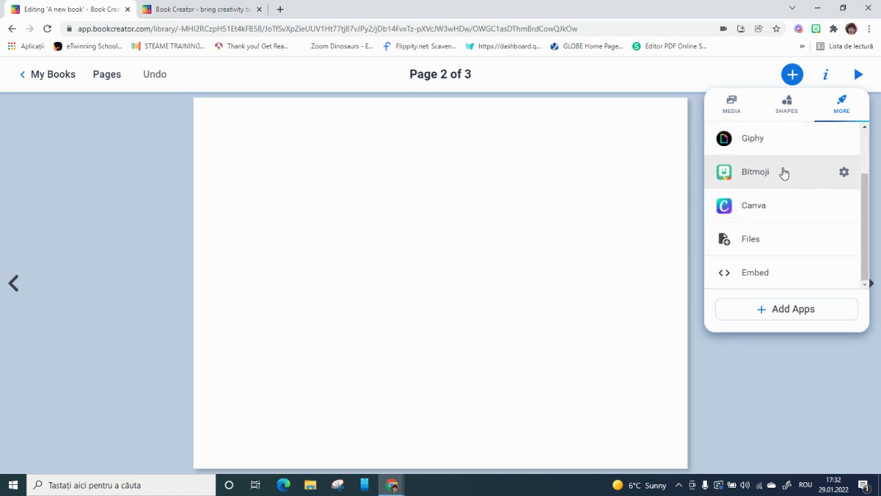
scroll(784, 172, up, 2)
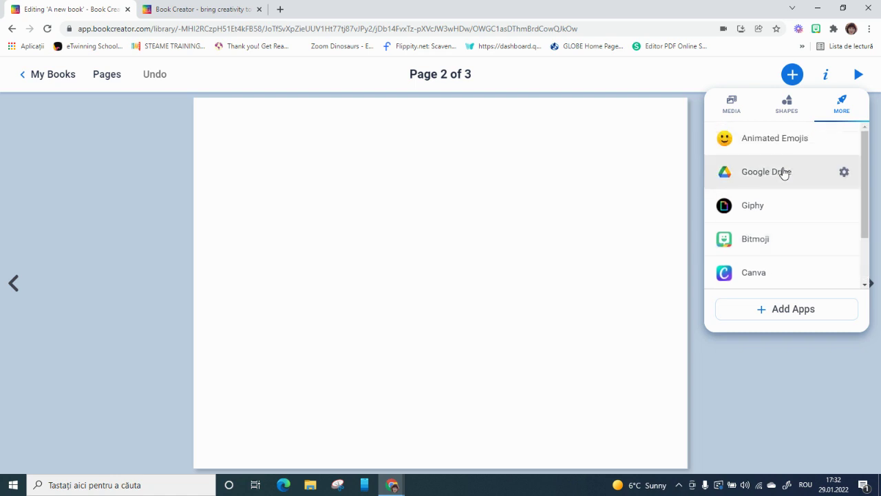
scroll(784, 173, down, 2)
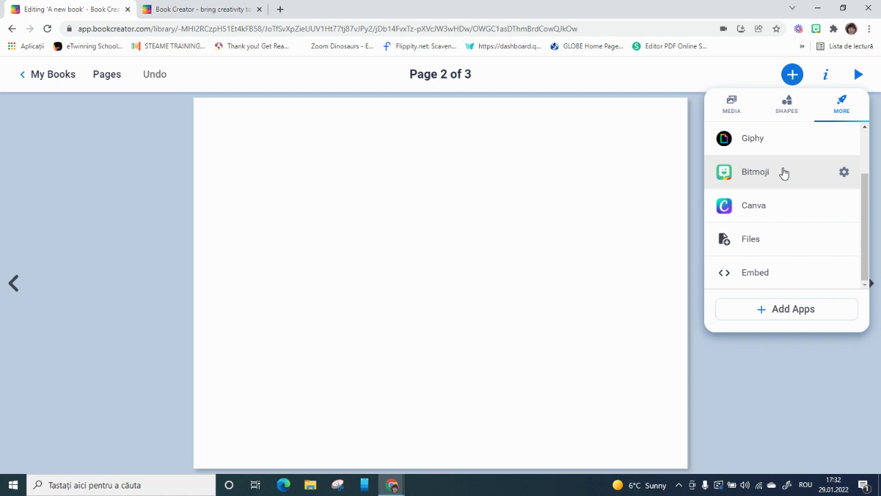
scroll(783, 173, up, 2)
Step: Try to add the heart-eyes animated emoji to page 2, and dismiss the upgrade offer
click(780, 135)
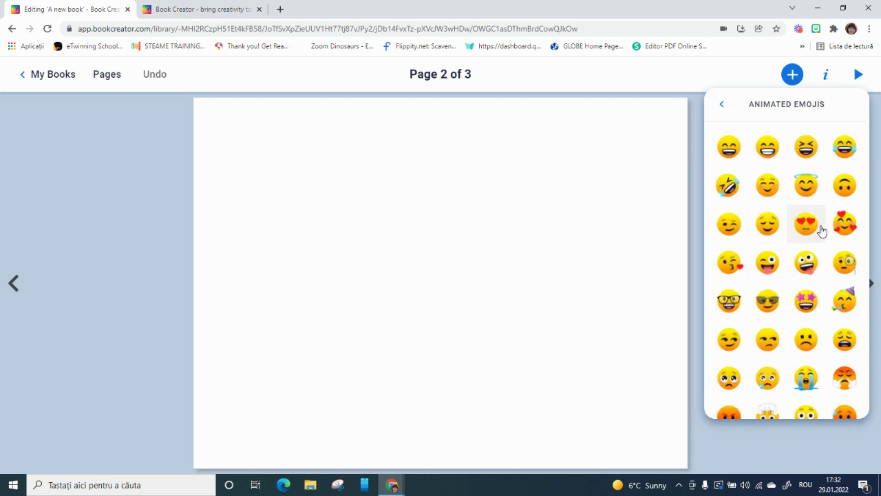
click(822, 227)
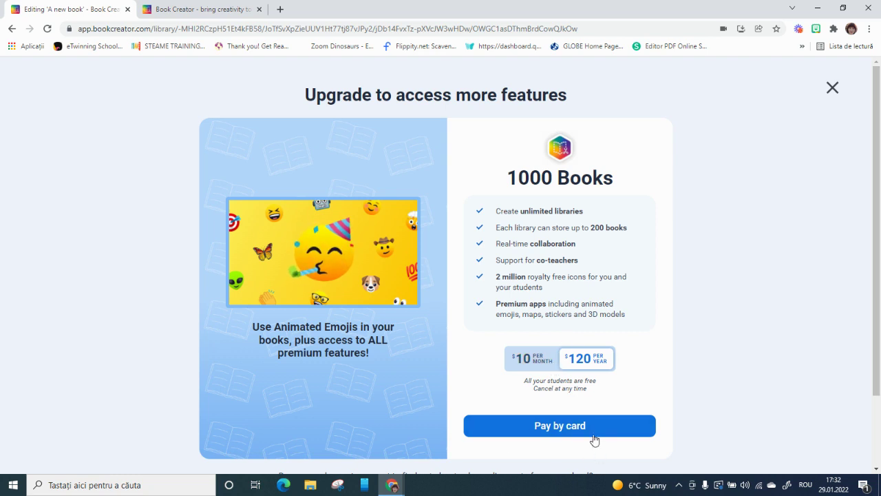
click(832, 89)
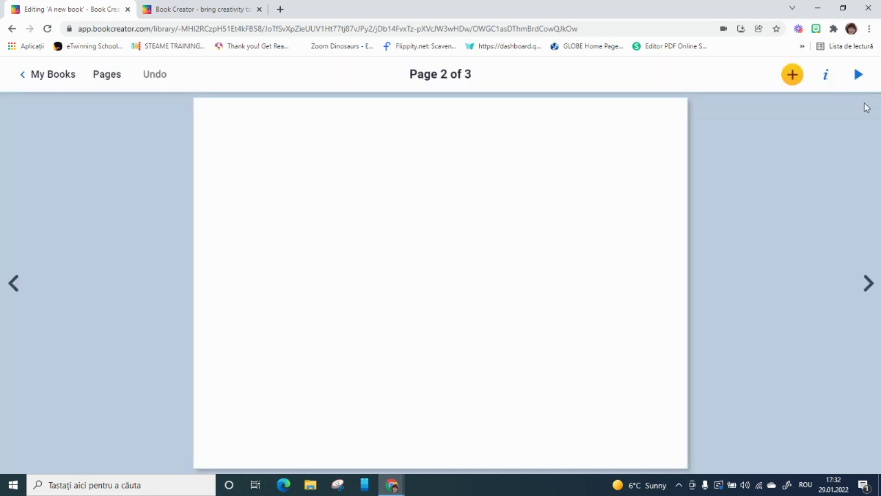
Step: Browse Giphy's GIFs and stickers and insert the Winnie-the-Pooh snow GIF on page 2
click(792, 76)
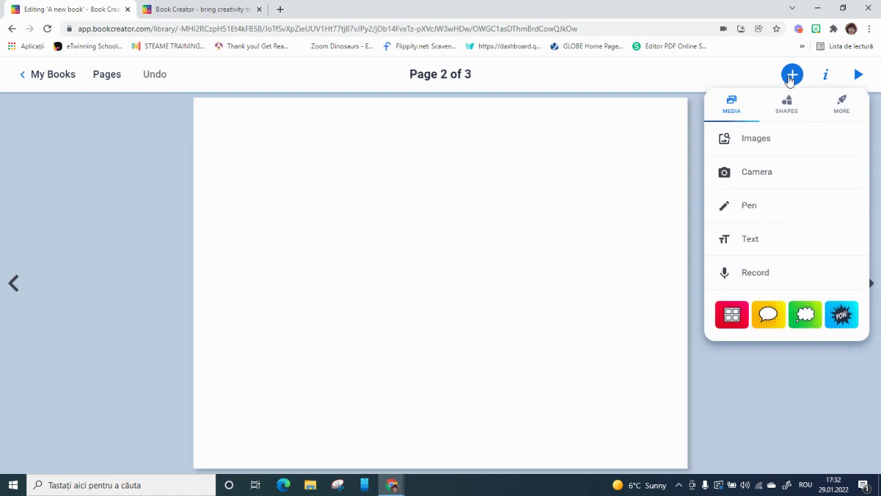
click(837, 103)
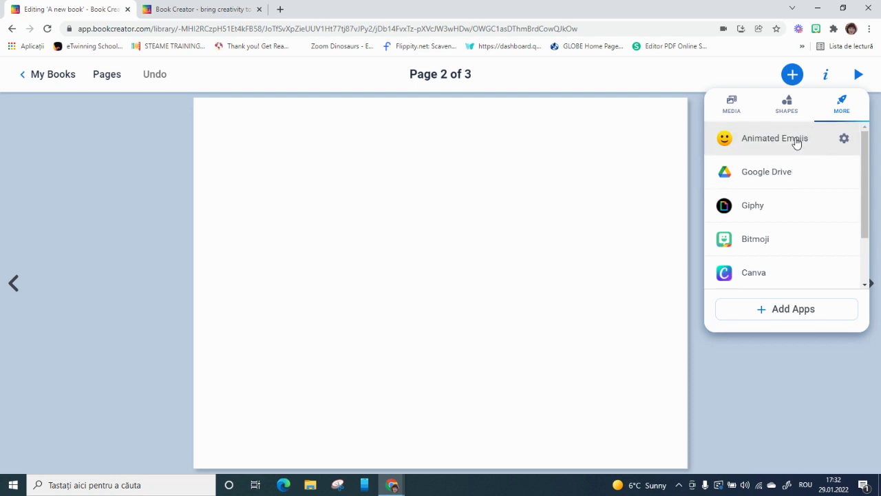
click(794, 210)
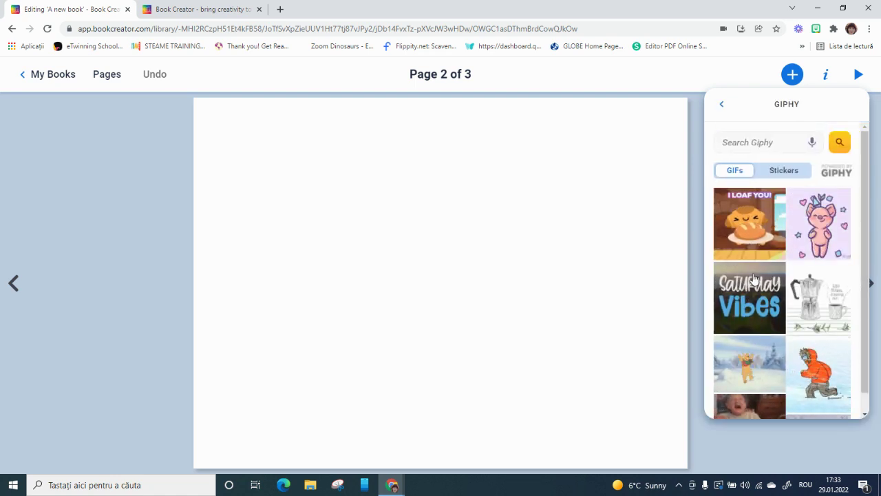
scroll(754, 278, down, 1)
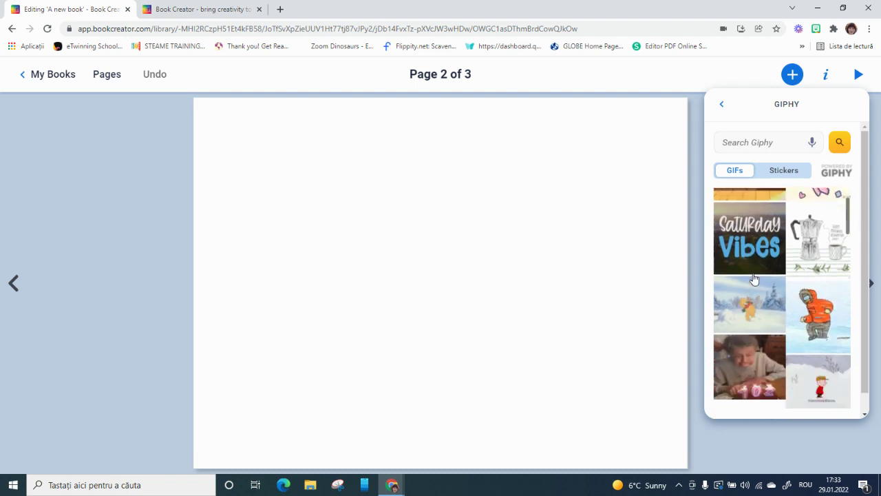
scroll(754, 278, down, 1)
click(787, 170)
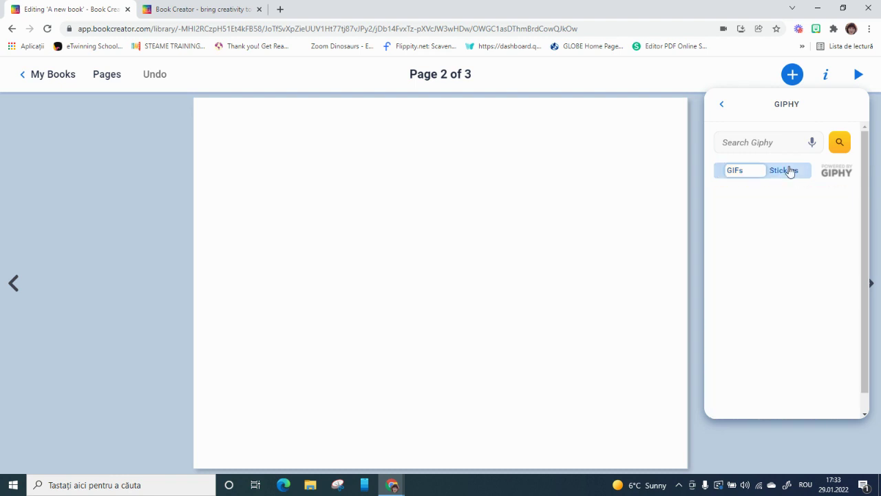
click(740, 171)
scroll(766, 312, down, 1)
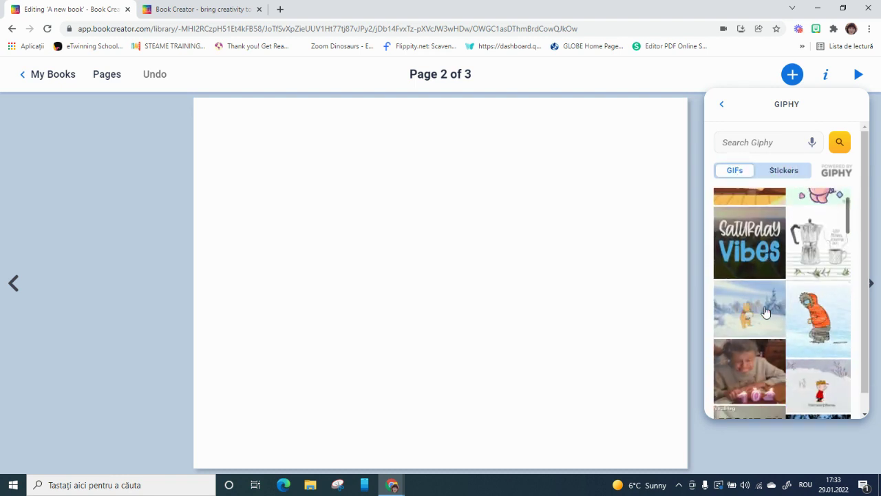
scroll(766, 312, down, 1)
click(760, 272)
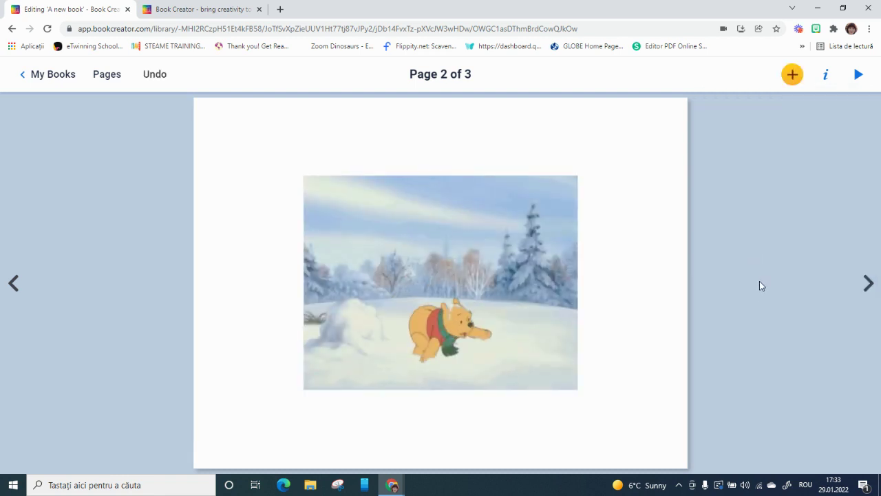
Step: Enlarge the Winnie-the-Pooh GIF to cover most of page 2 and place it roughly in the centre of the page
drag(456, 241, 347, 164)
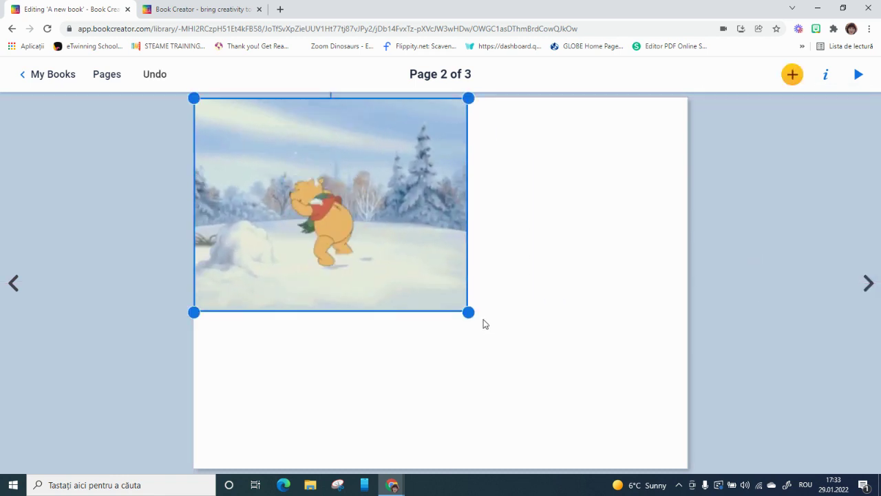
drag(468, 312, 674, 410)
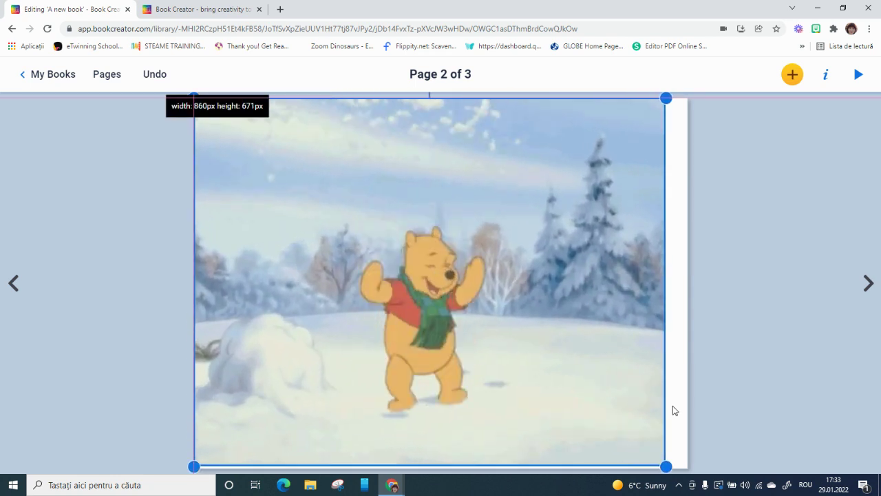
drag(663, 100, 601, 168)
drag(526, 203, 580, 188)
click(672, 227)
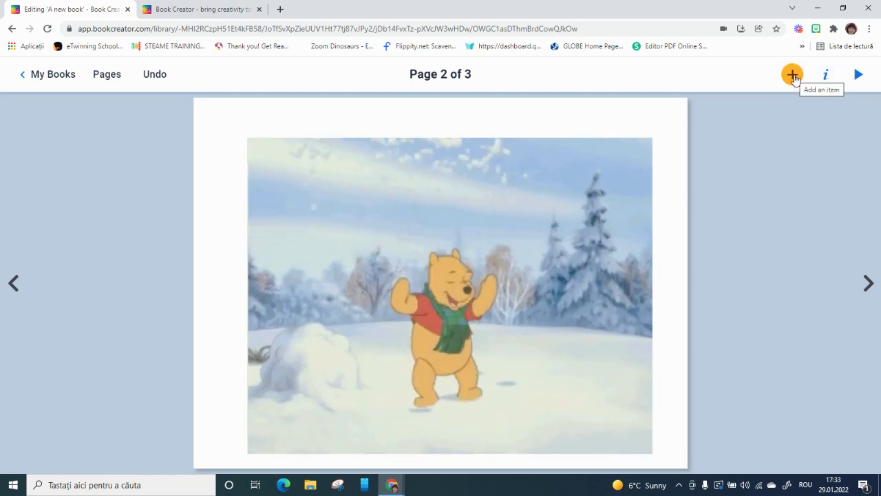
Step: Shrink the Winnie-the-Pooh GIF to about a third of the page width and place it in the page's upper-left area
click(619, 155)
drag(652, 139, 457, 252)
drag(406, 303, 364, 159)
drag(427, 115, 374, 158)
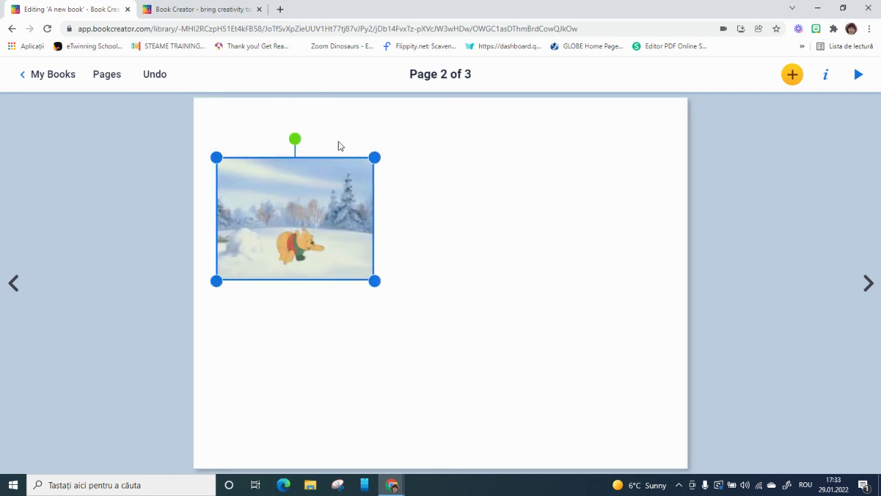
mouse_move(305, 139)
mouse_down()
mouse_move(338, 142)
mouse_move(301, 141)
mouse_up()
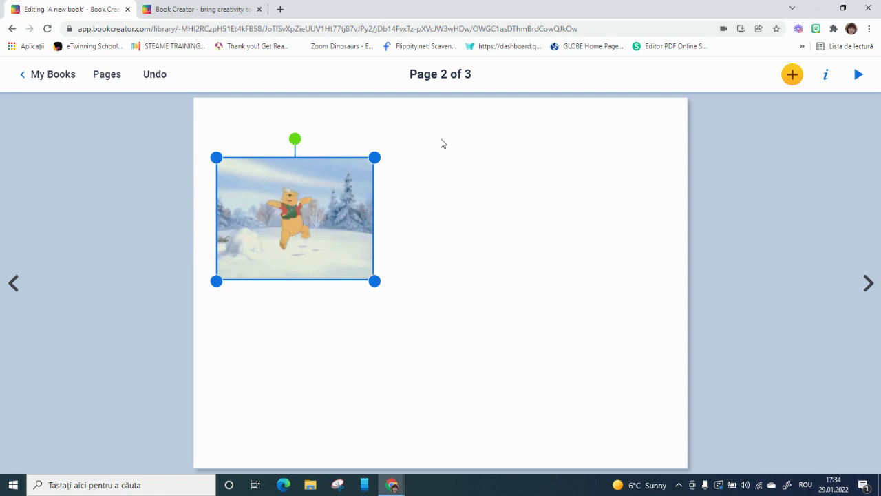
click(742, 136)
Step: Search Giphy's stickers for "snow" and insert the sticker with falling blue snowflakes on page 2
click(792, 74)
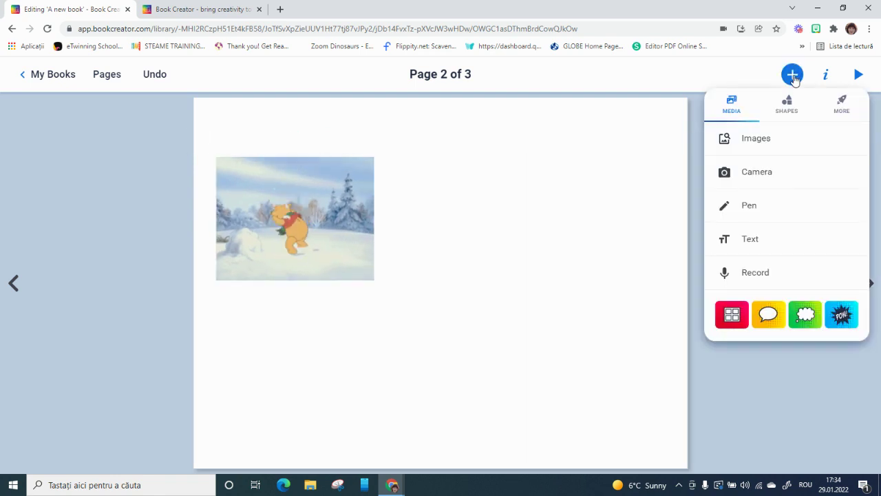
click(841, 107)
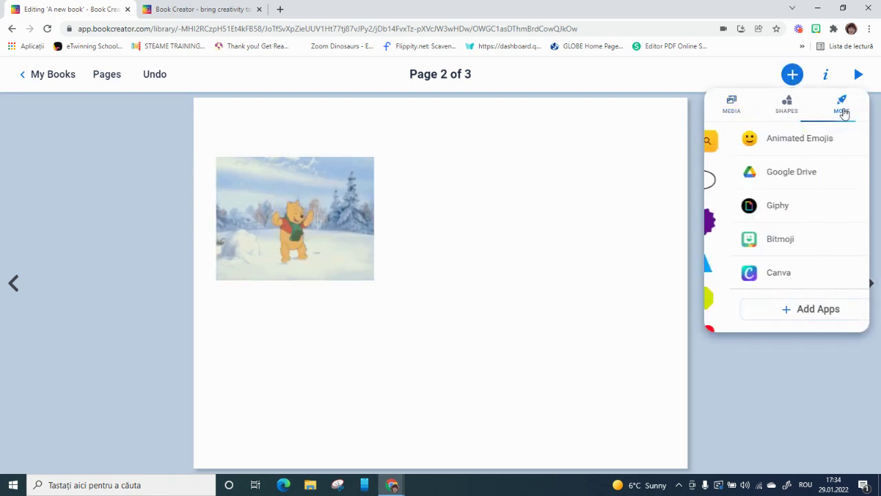
click(784, 210)
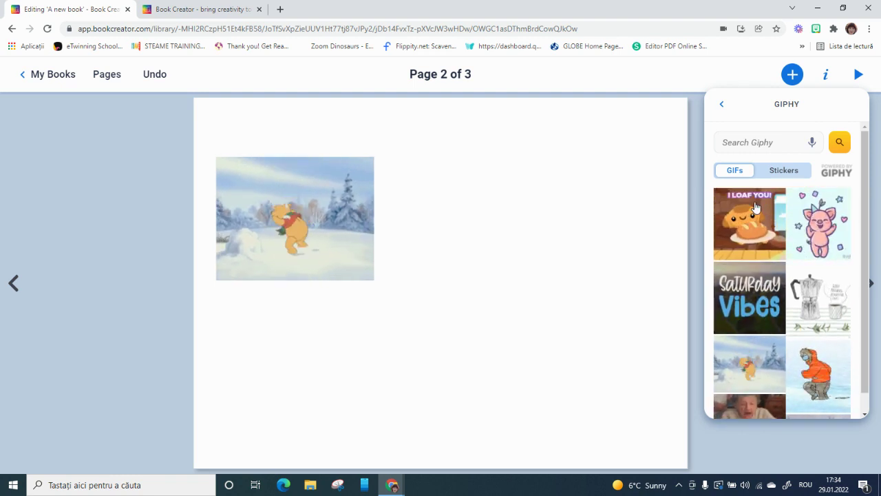
click(753, 144)
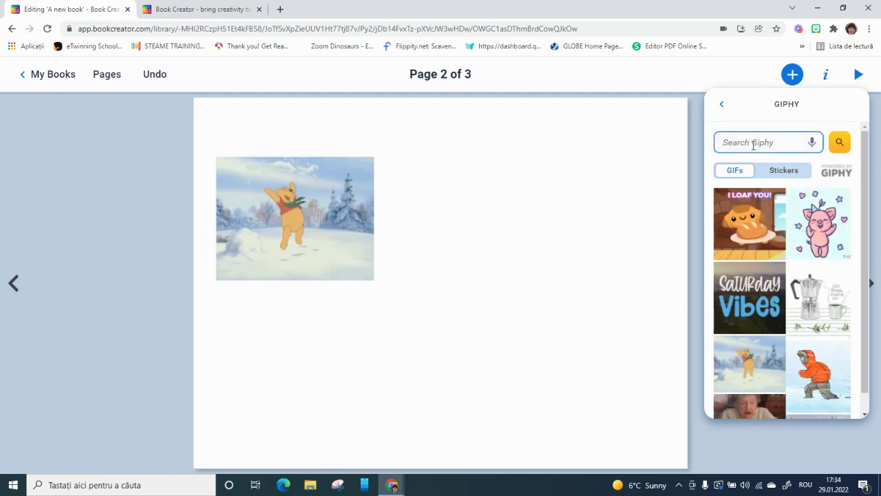
click(782, 172)
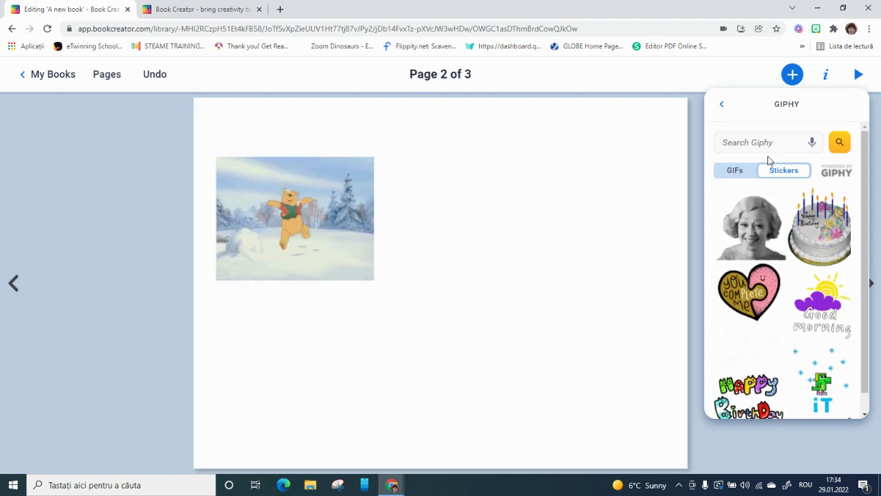
click(748, 146)
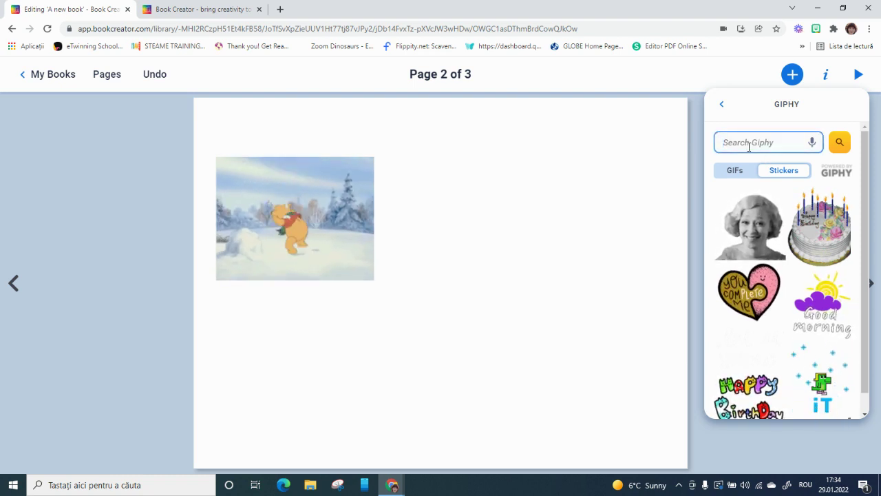
text(snow)
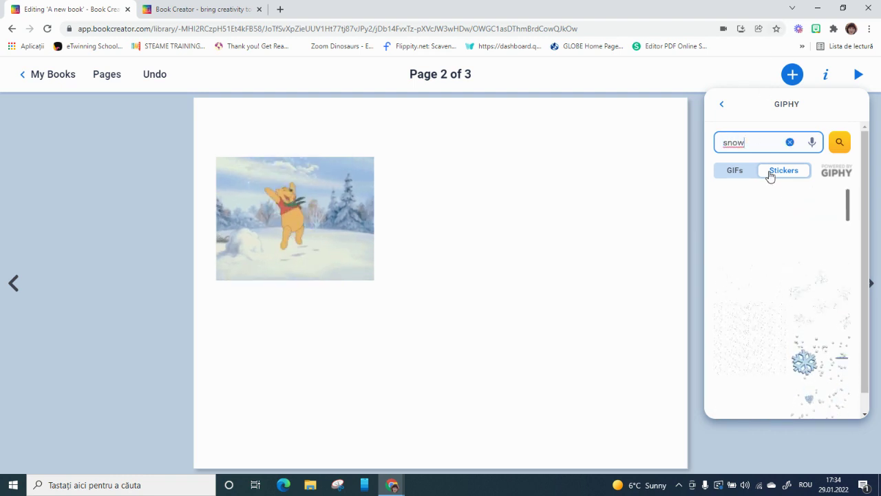
click(840, 344)
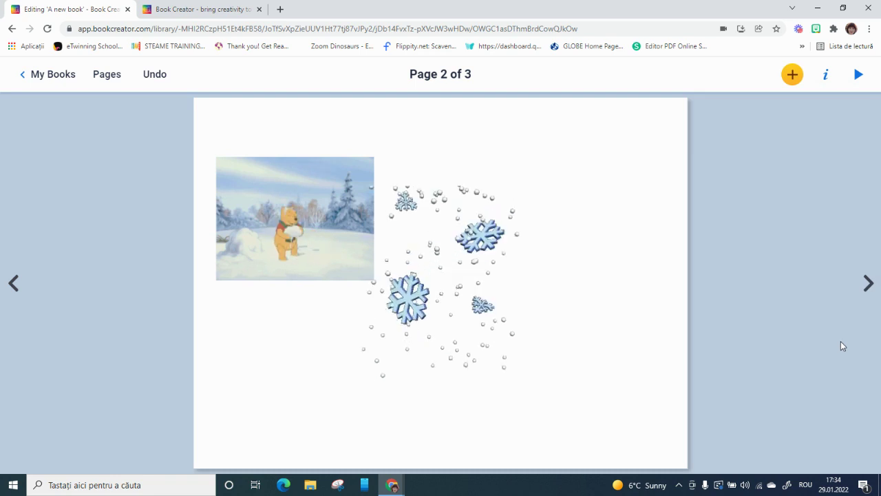
Step: Search Giphy's GIFs for "catel", clear the search term and switch to browsing dog stickers
click(798, 76)
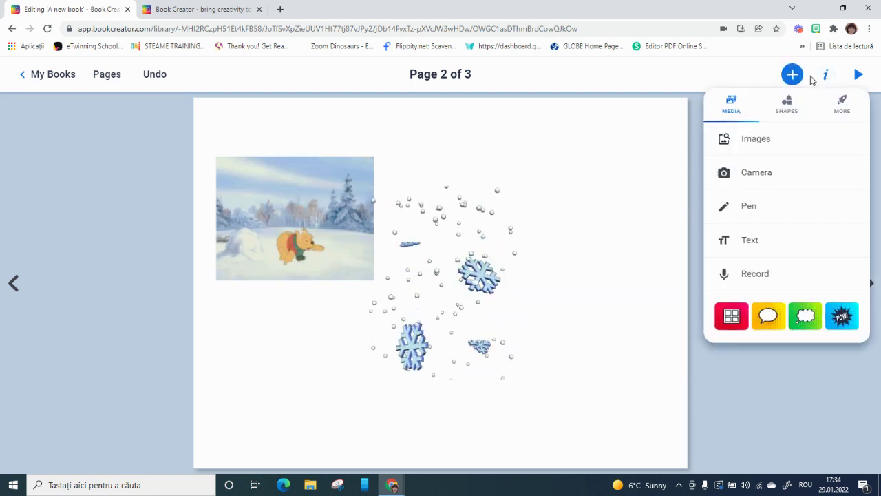
click(787, 104)
click(845, 107)
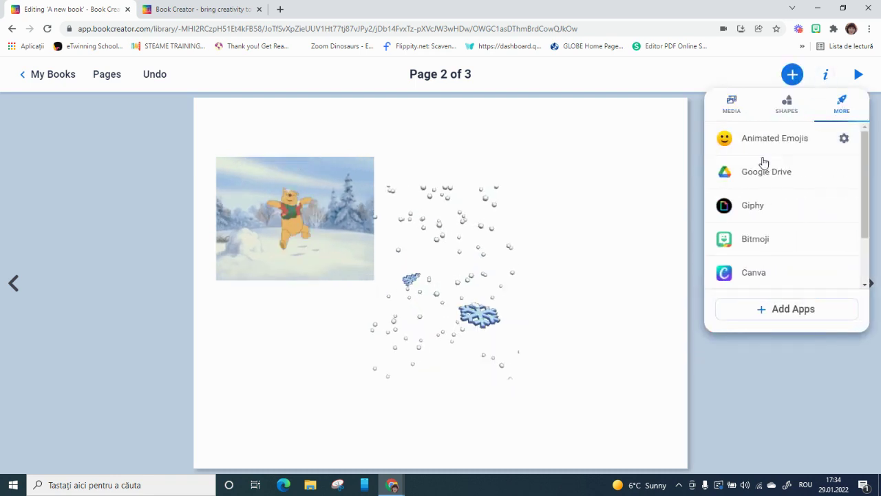
click(782, 219)
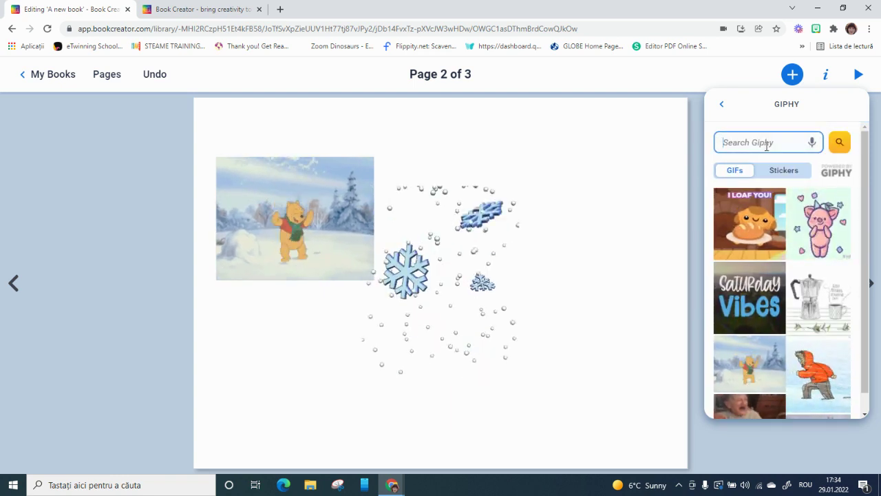
text(catel)
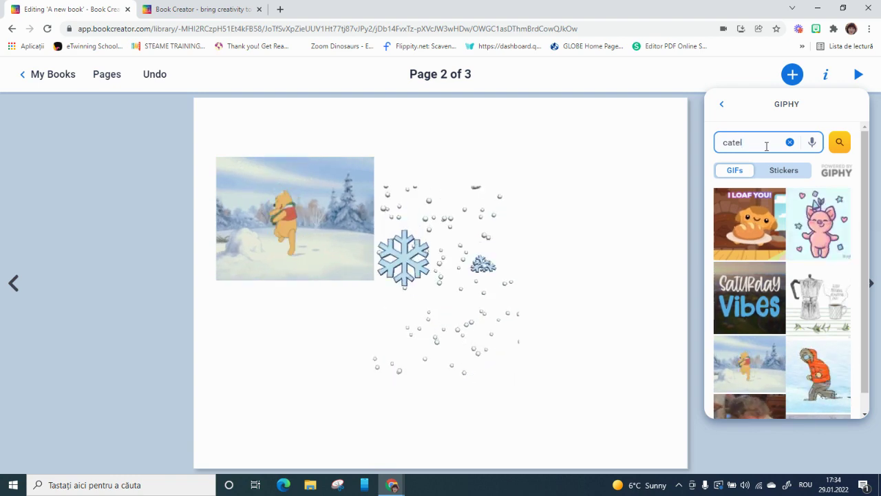
key(Return)
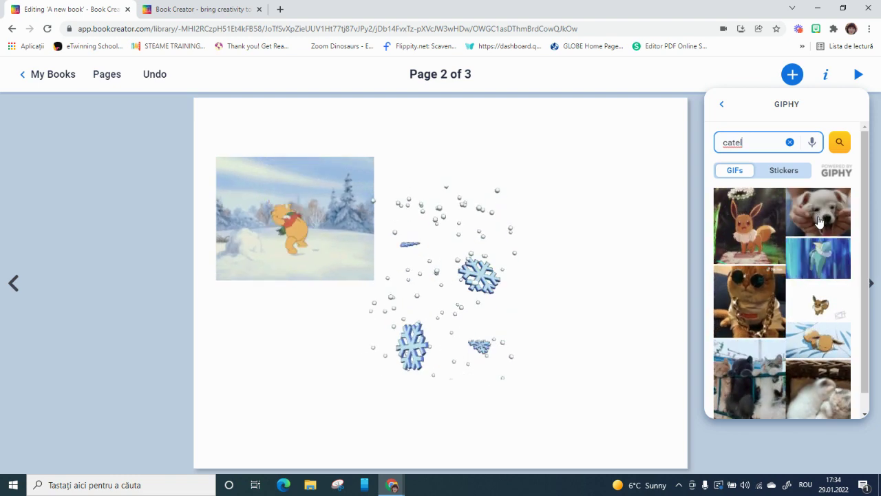
click(790, 142)
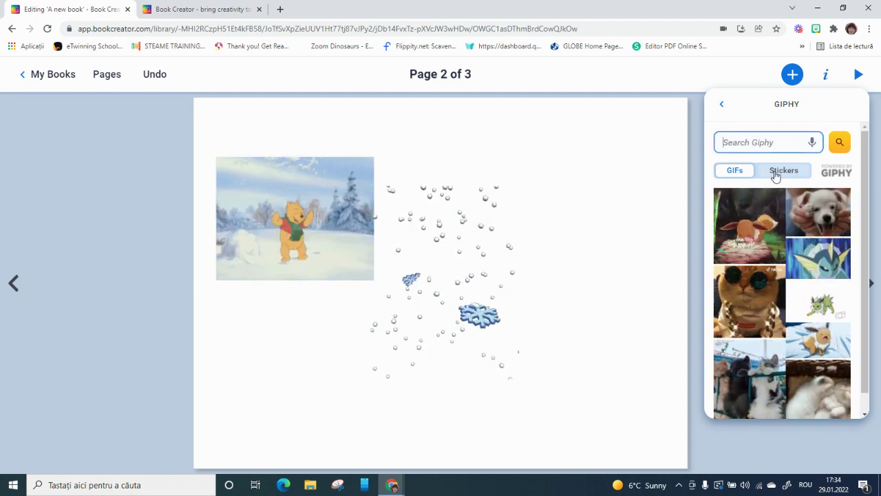
click(789, 175)
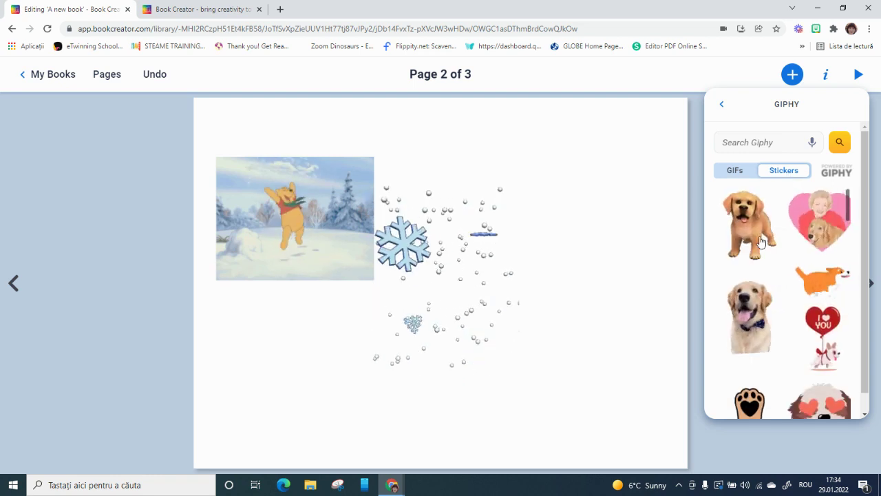